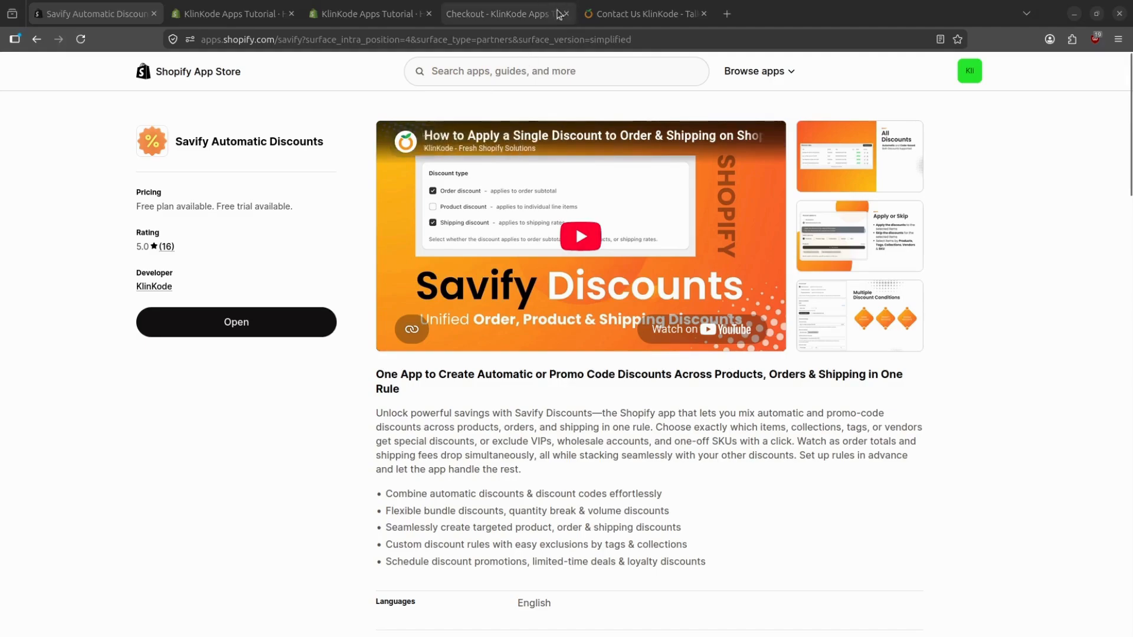
Switch from the Savify Discounts listing to the store checkout holding one Snow Bear.
click(503, 14)
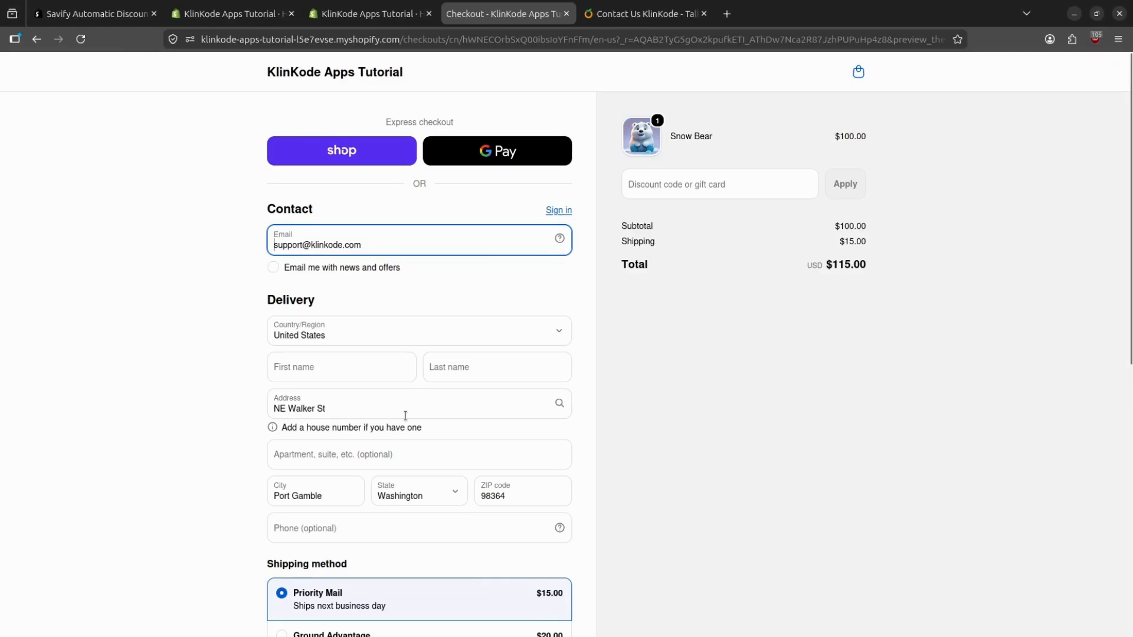
Search 'woo', add the Wooden Spin next to the Snow Bear, and check out.
scroll(406, 416, down, 4)
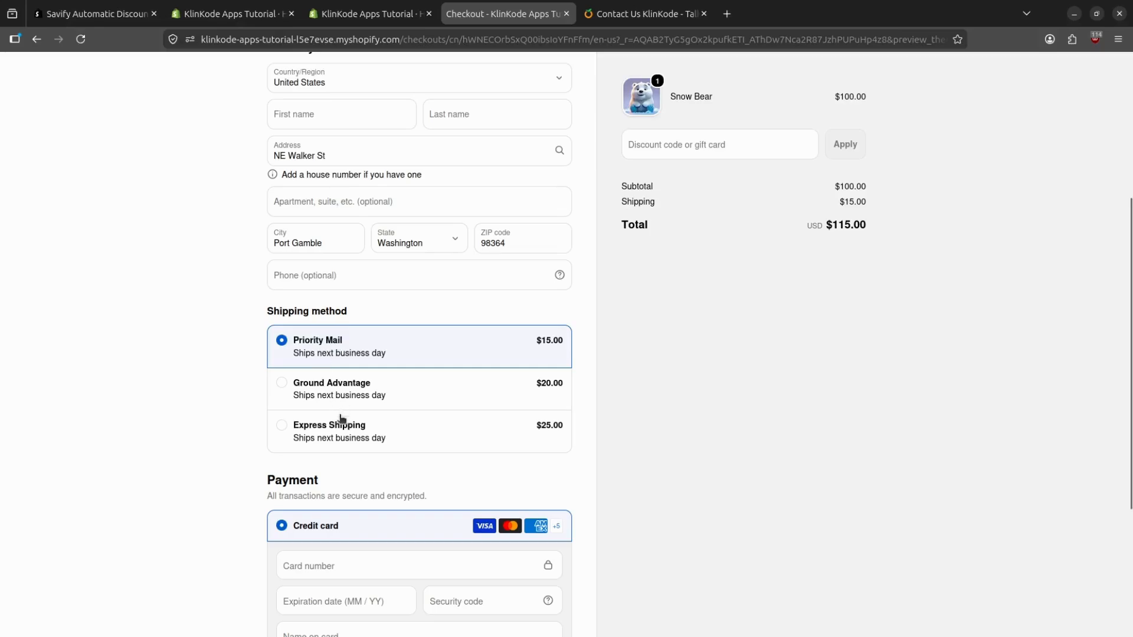
scroll(352, 436, up, 3)
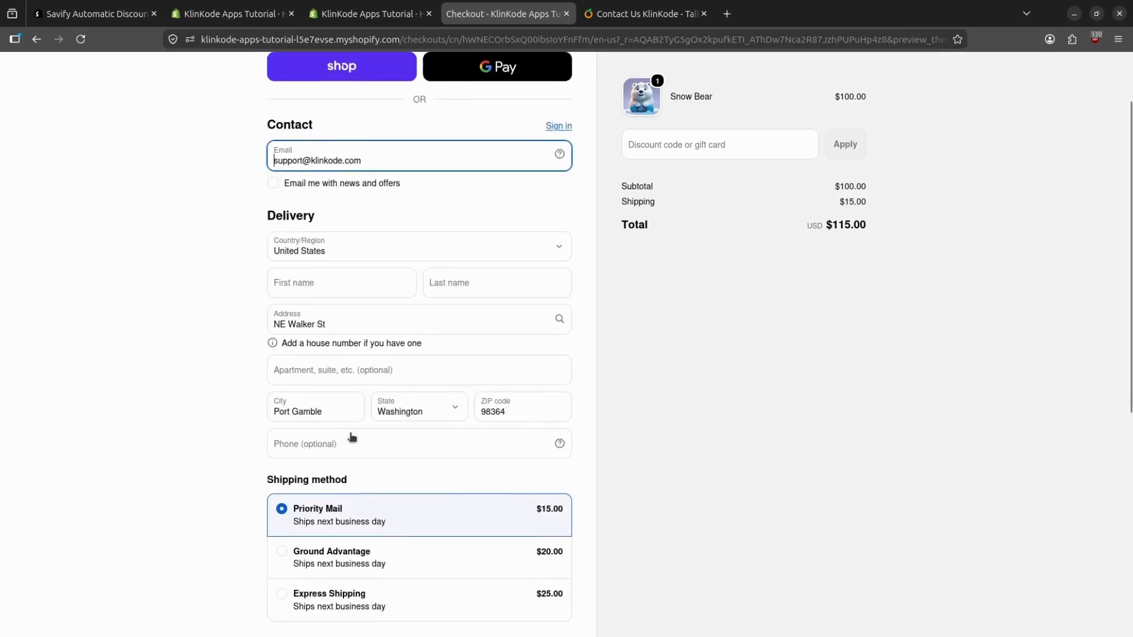
scroll(353, 435, up, 2)
click(857, 73)
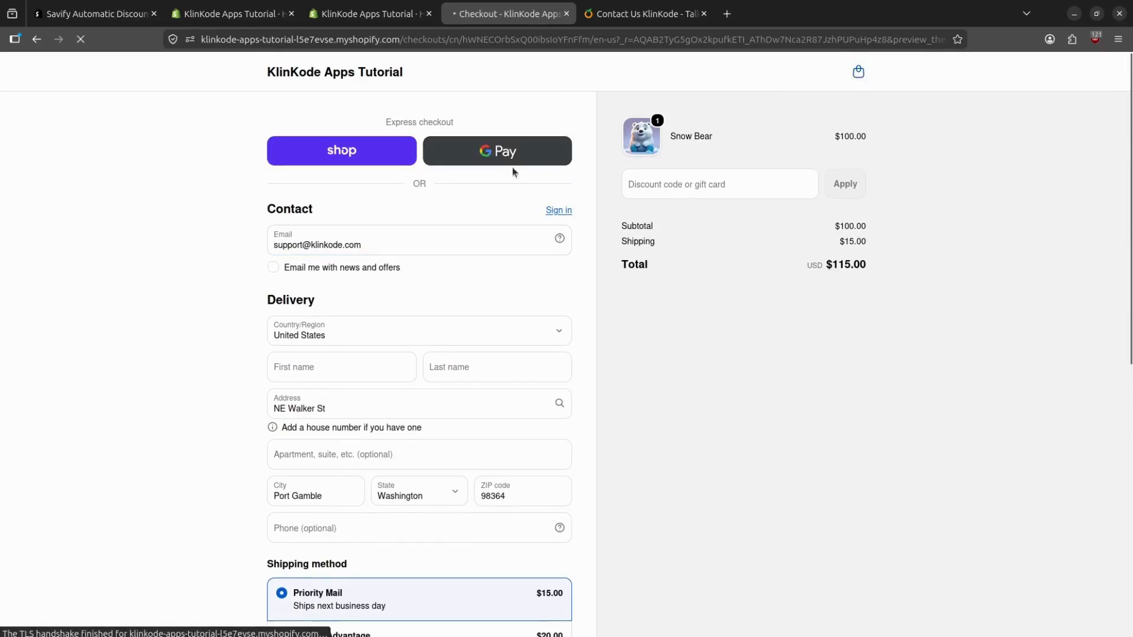
click(964, 71)
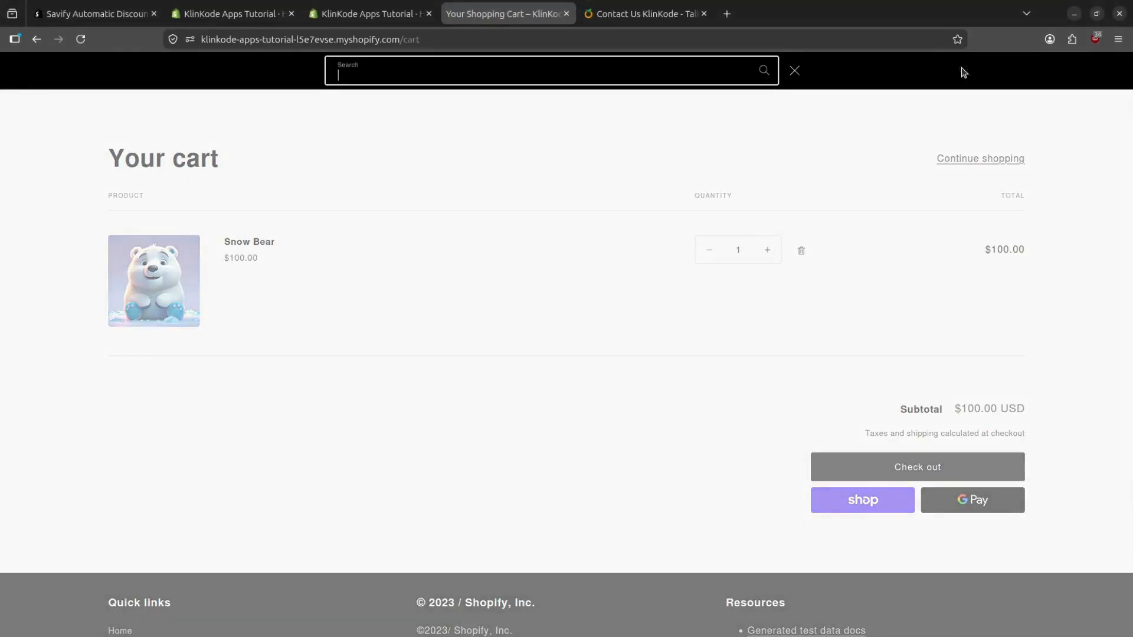
text(woo)
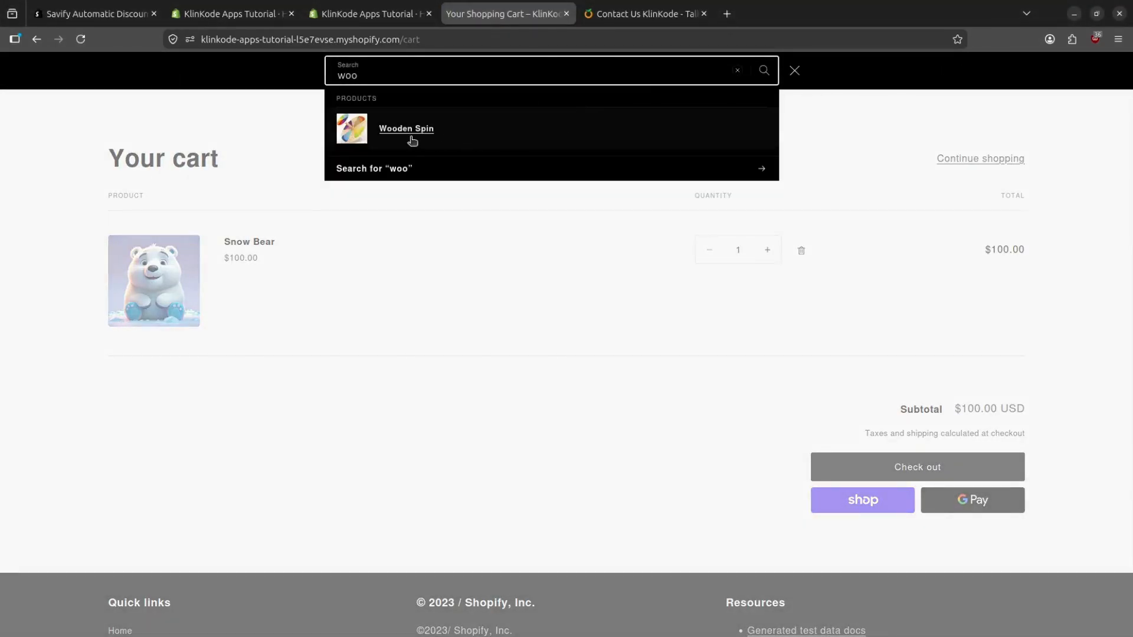
click(409, 139)
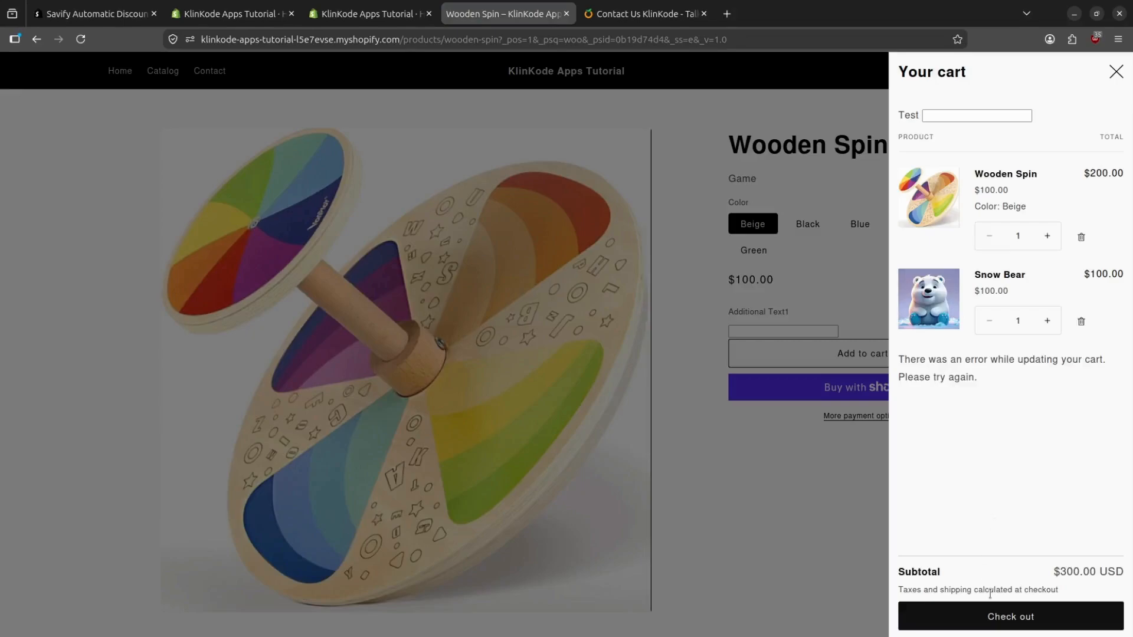
click(995, 616)
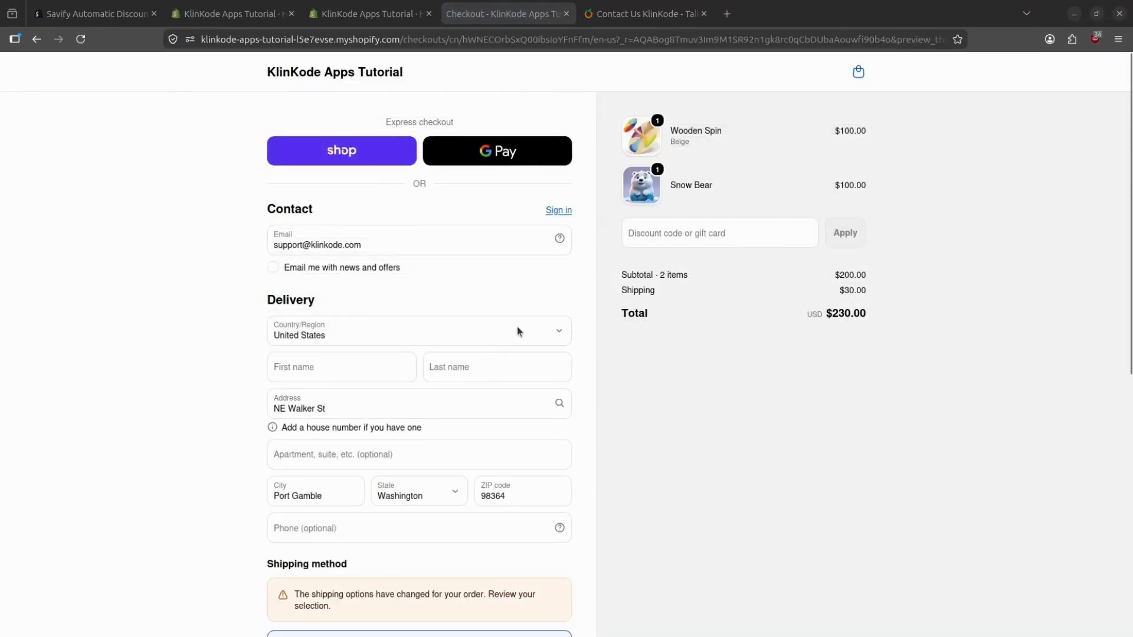
Review the single $30.00 shipping charge on the $230.00 two-item checkout, then return to admin home.
scroll(517, 327, down, 4)
scroll(688, 160, down, 3)
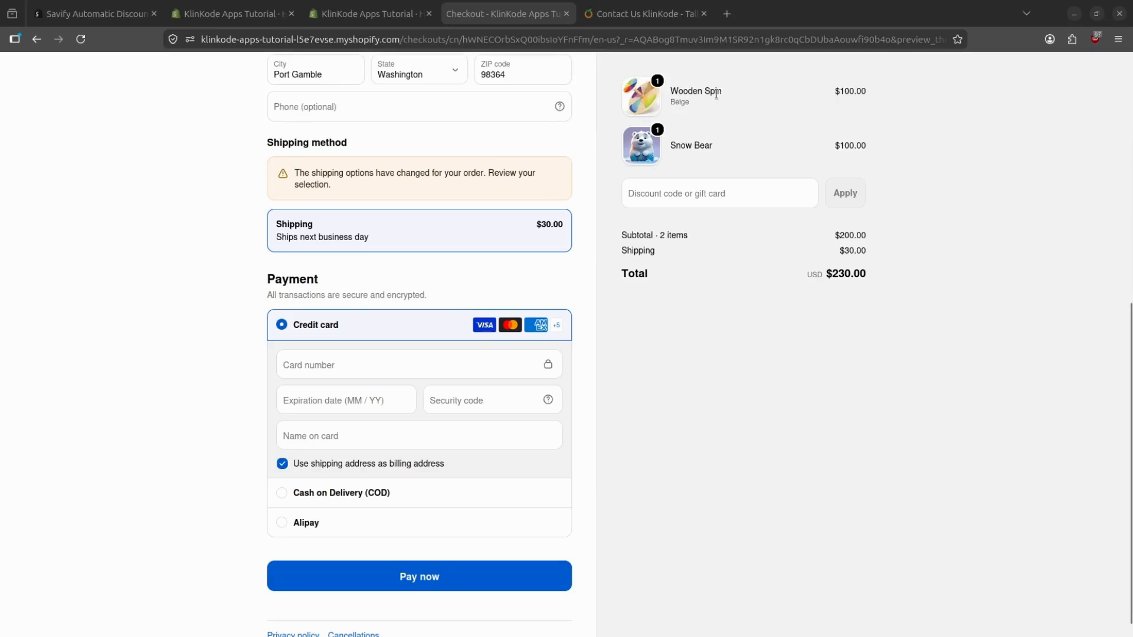
scroll(392, 214, up, 5)
scroll(393, 215, down, 5)
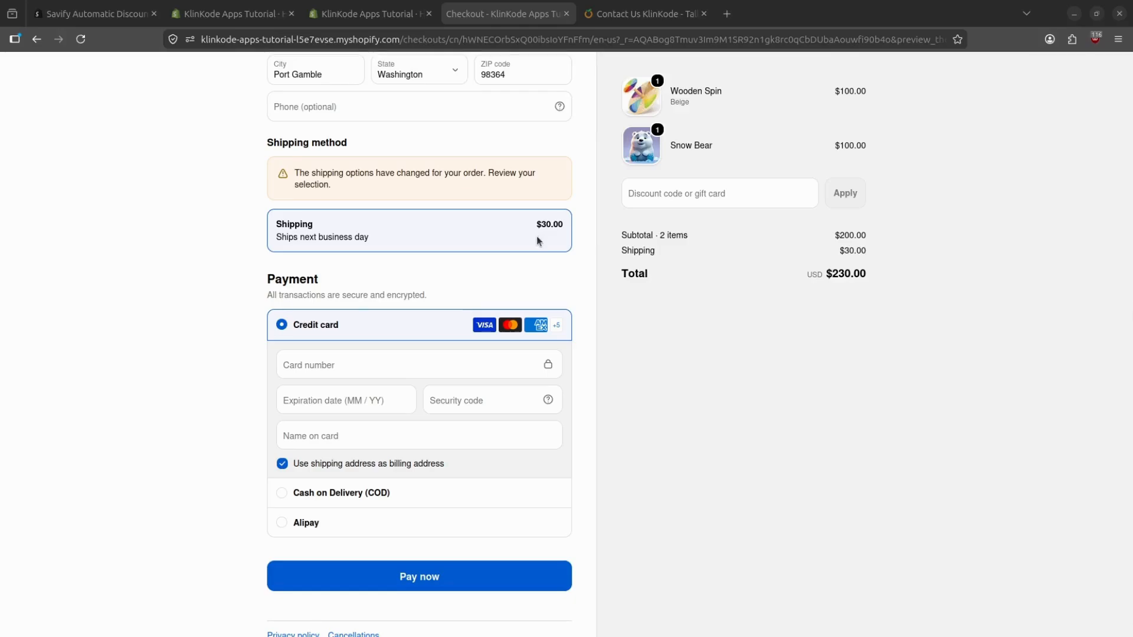
scroll(537, 236, up, 2)
scroll(536, 236, up, 8)
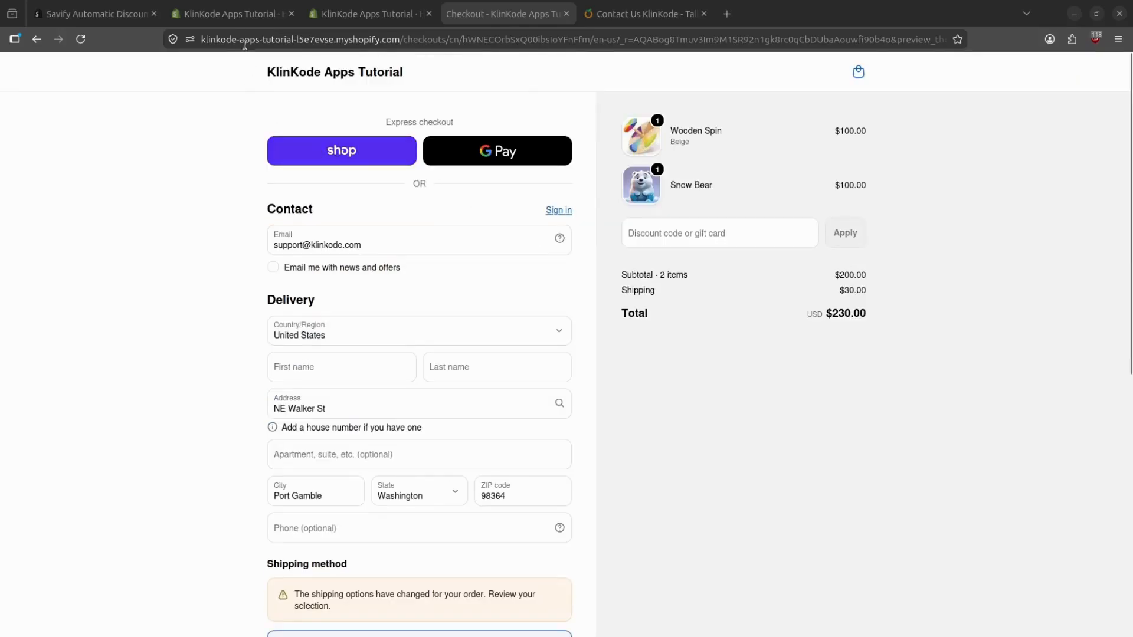
click(240, 23)
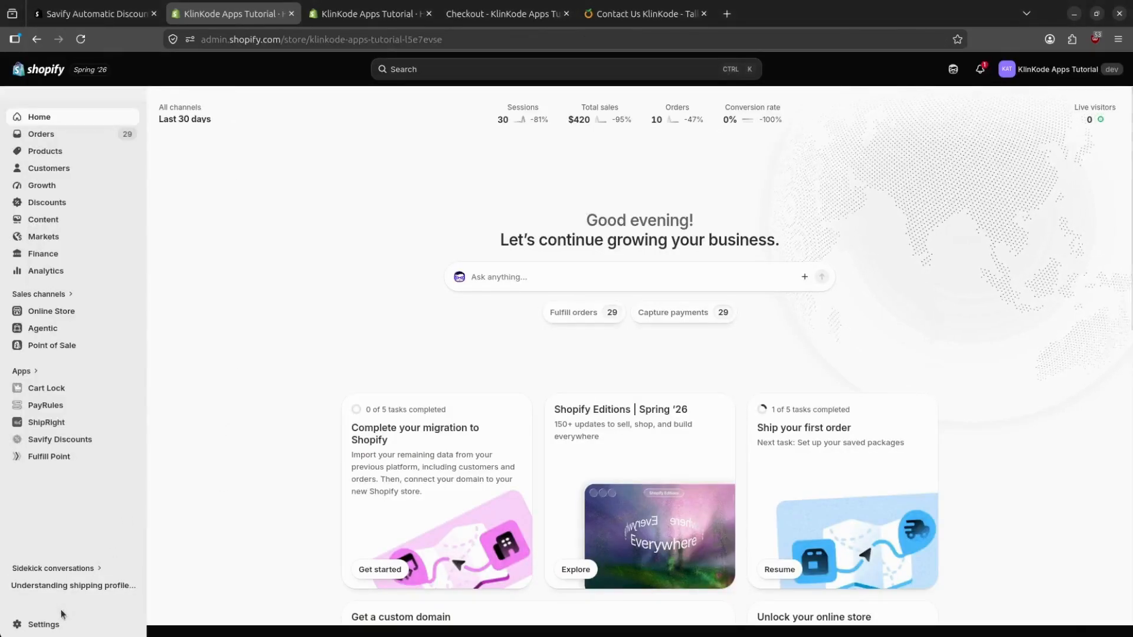
Enable 'Show split shipping in checkout' under Shipping and delivery, save, and recheck the checkout.
click(39, 624)
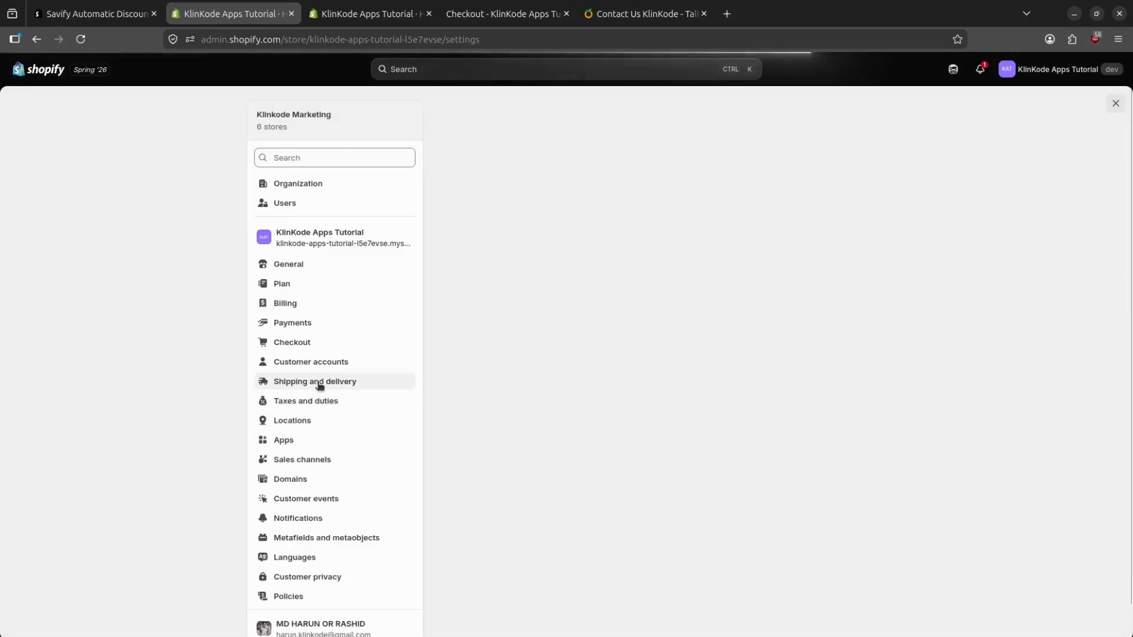
click(319, 384)
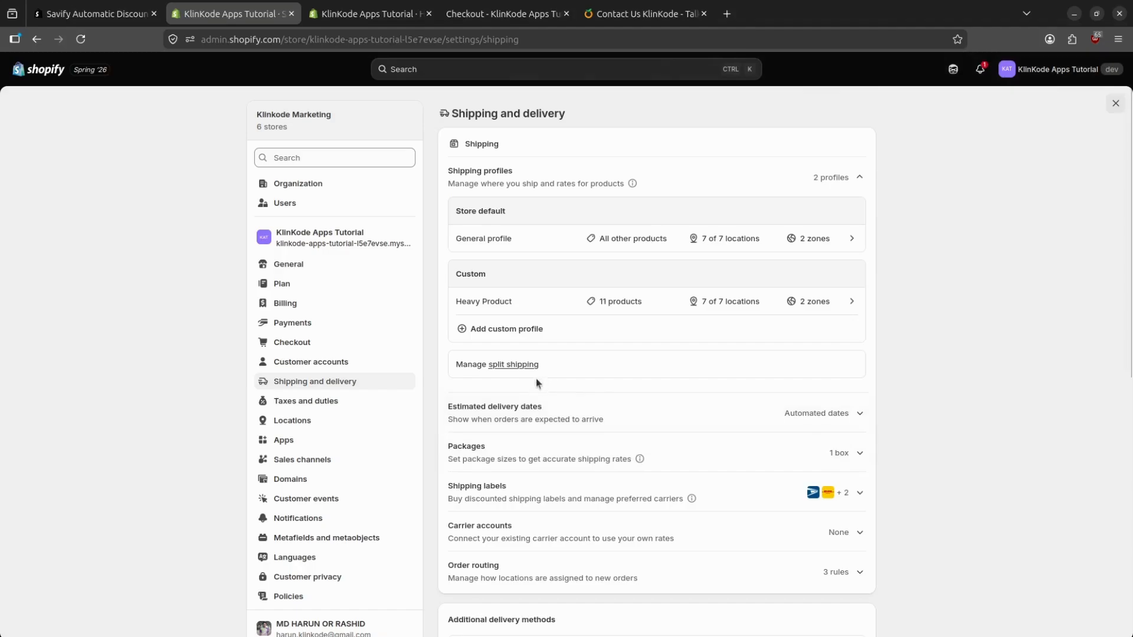
click(512, 366)
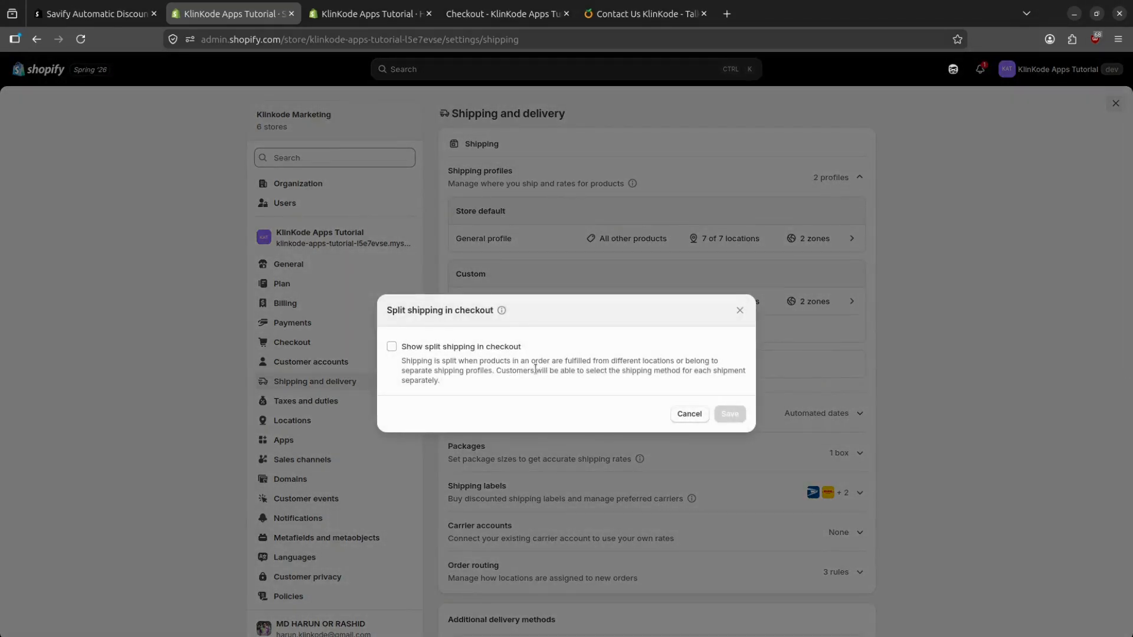
click(391, 347)
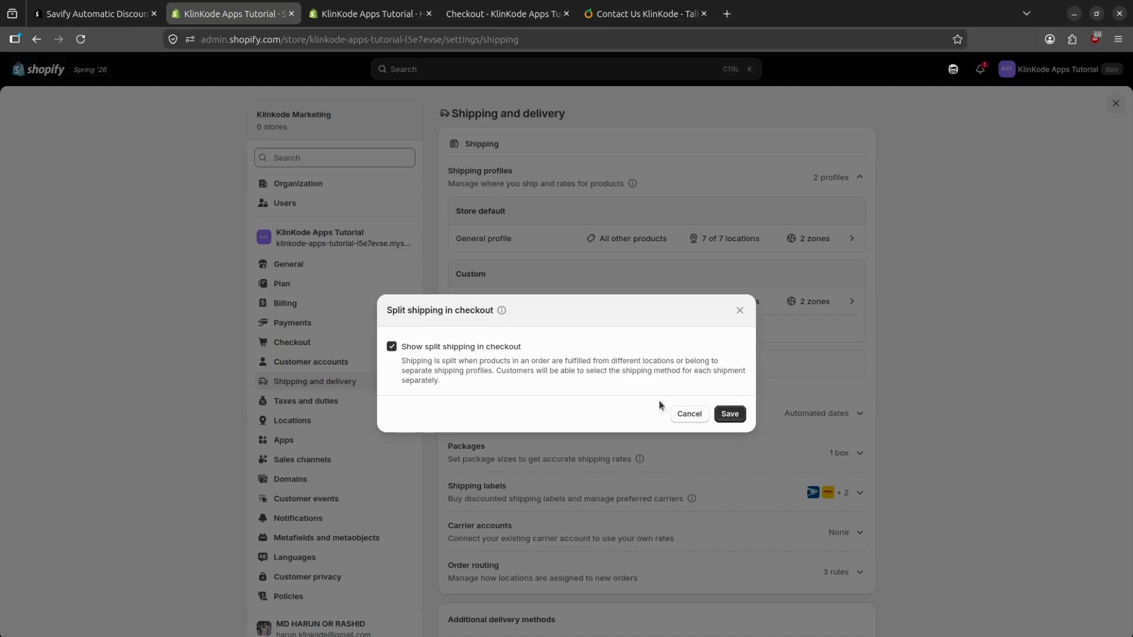
click(729, 415)
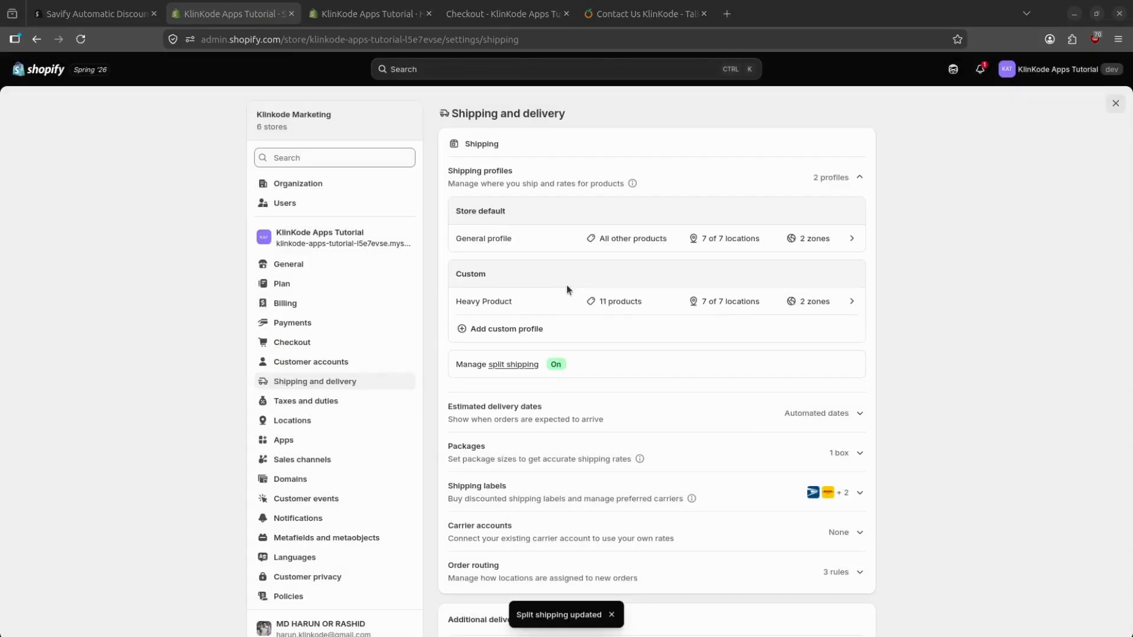
click(493, 15)
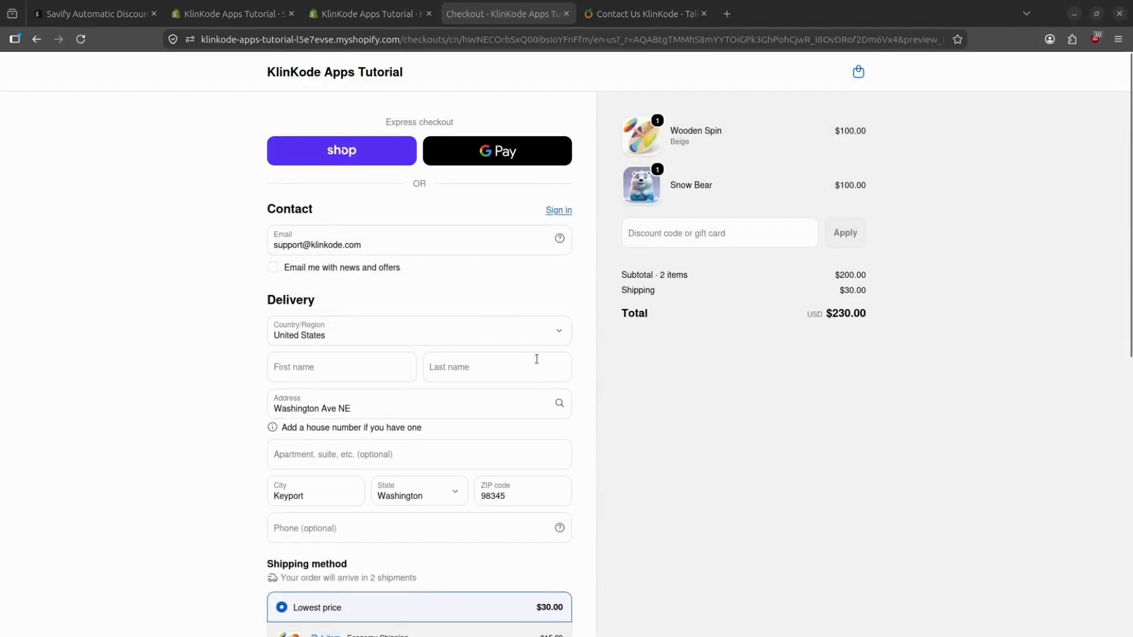
scroll(537, 328, down, 5)
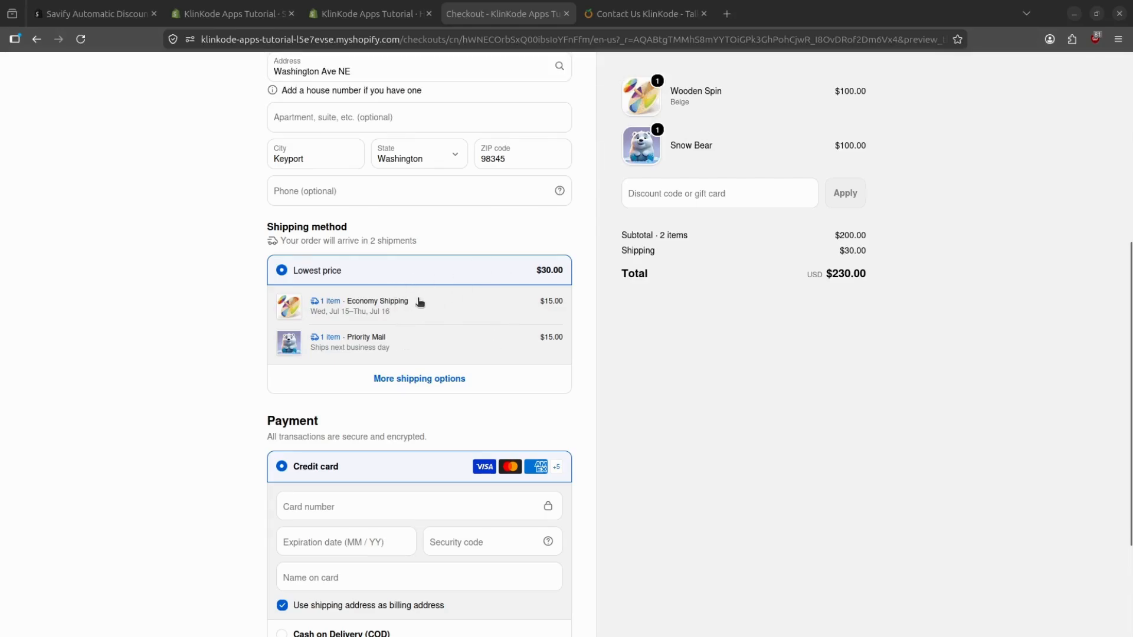
click(462, 379)
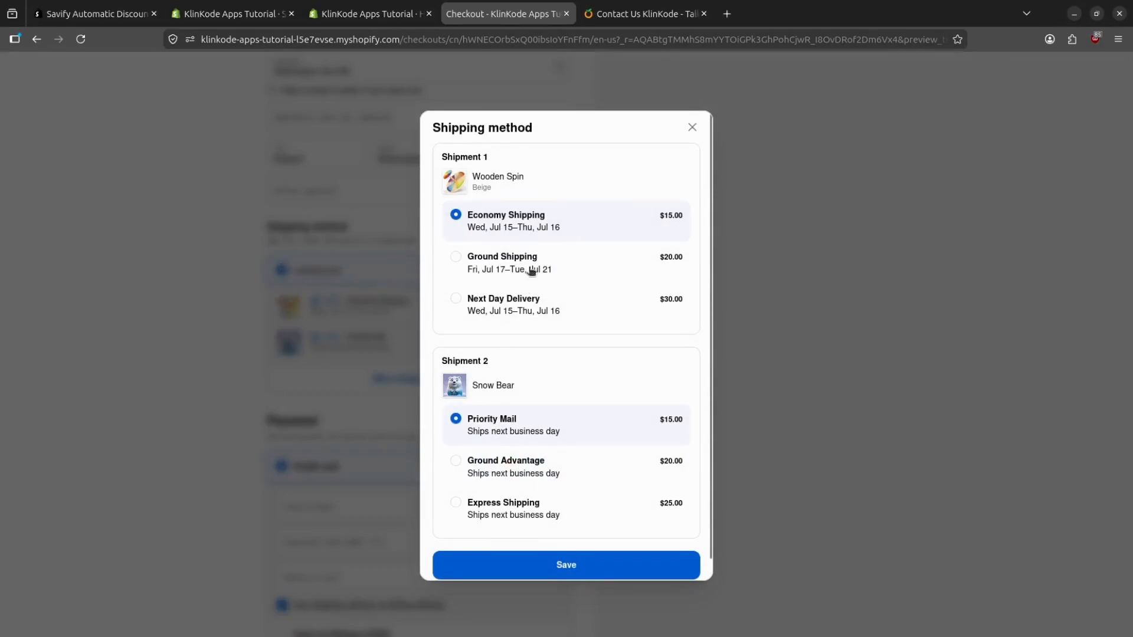
scroll(529, 371, down, 1)
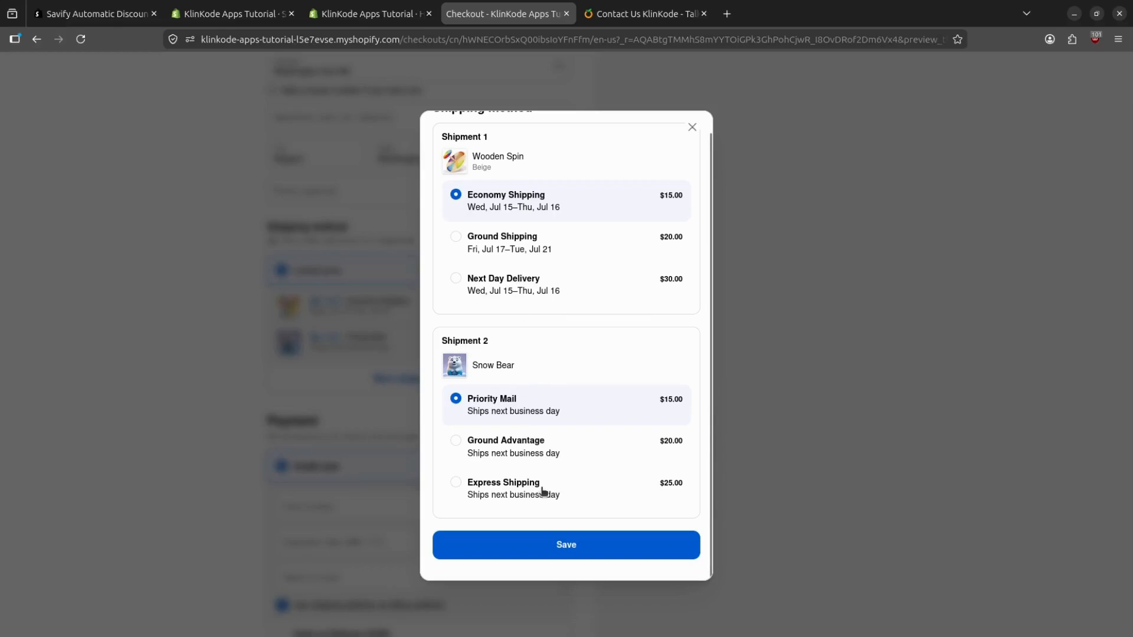
click(559, 550)
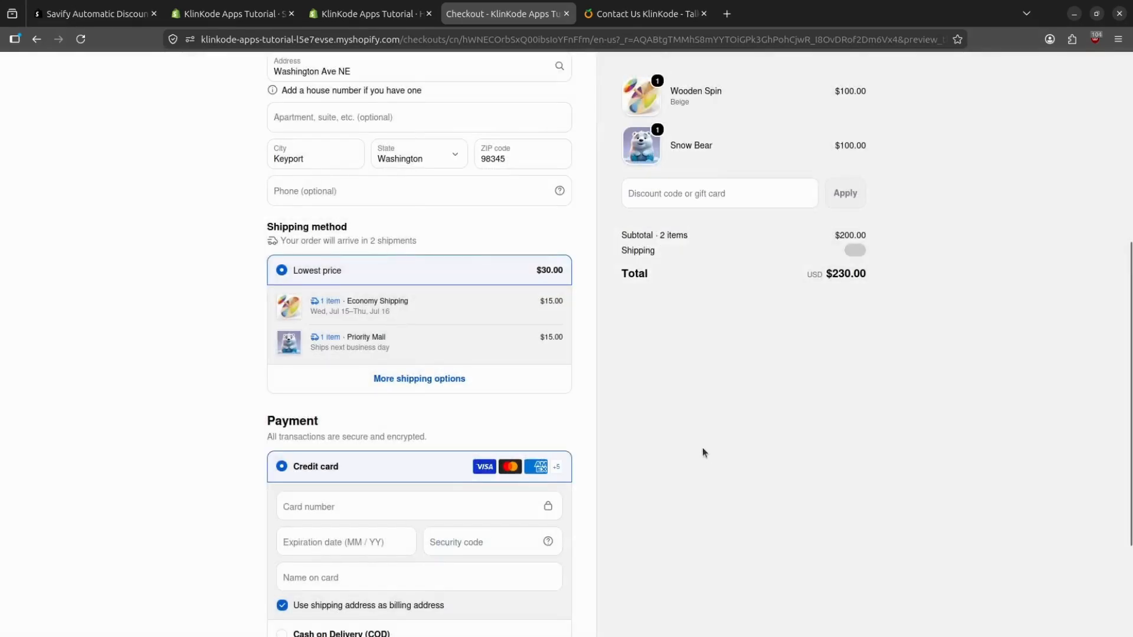
click(357, 15)
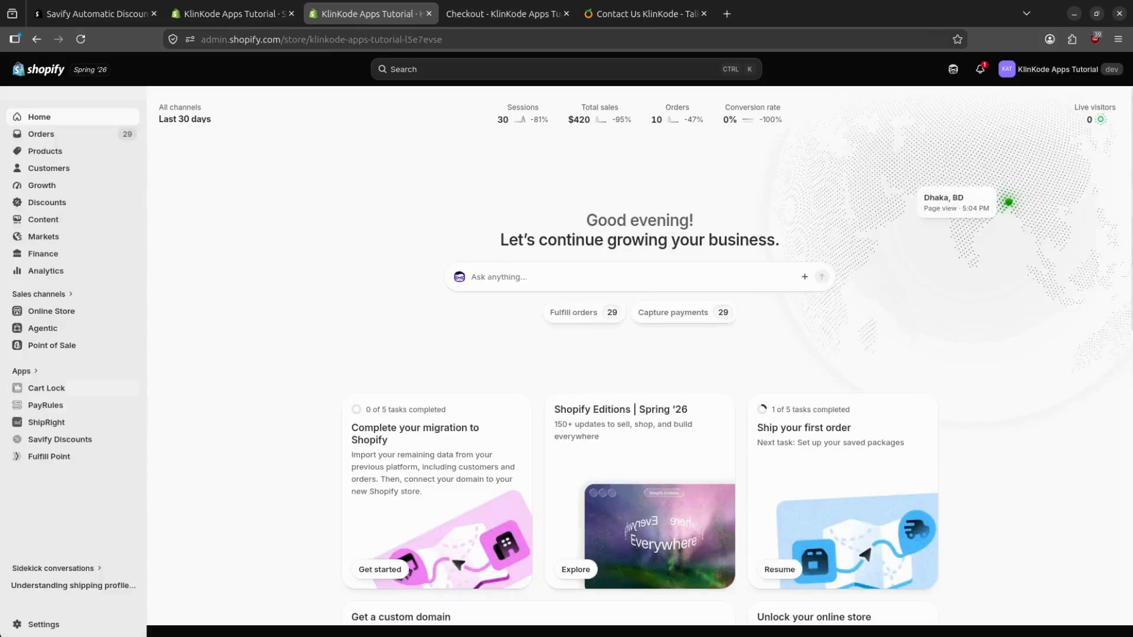
Open Savify Discounts and start a new regular discount.
click(57, 441)
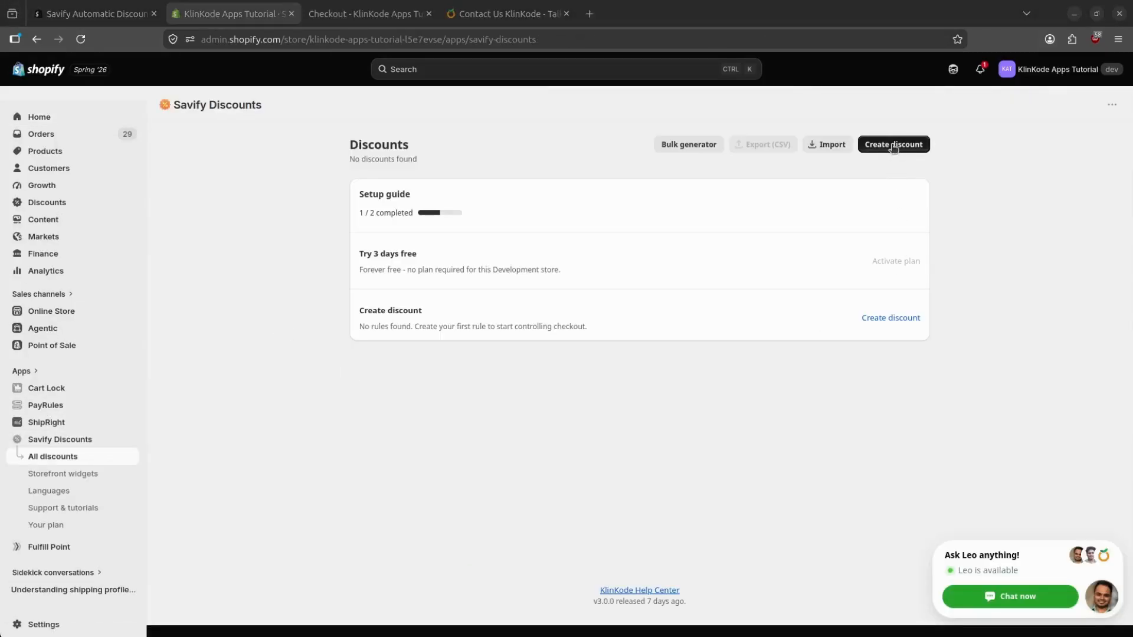
click(894, 146)
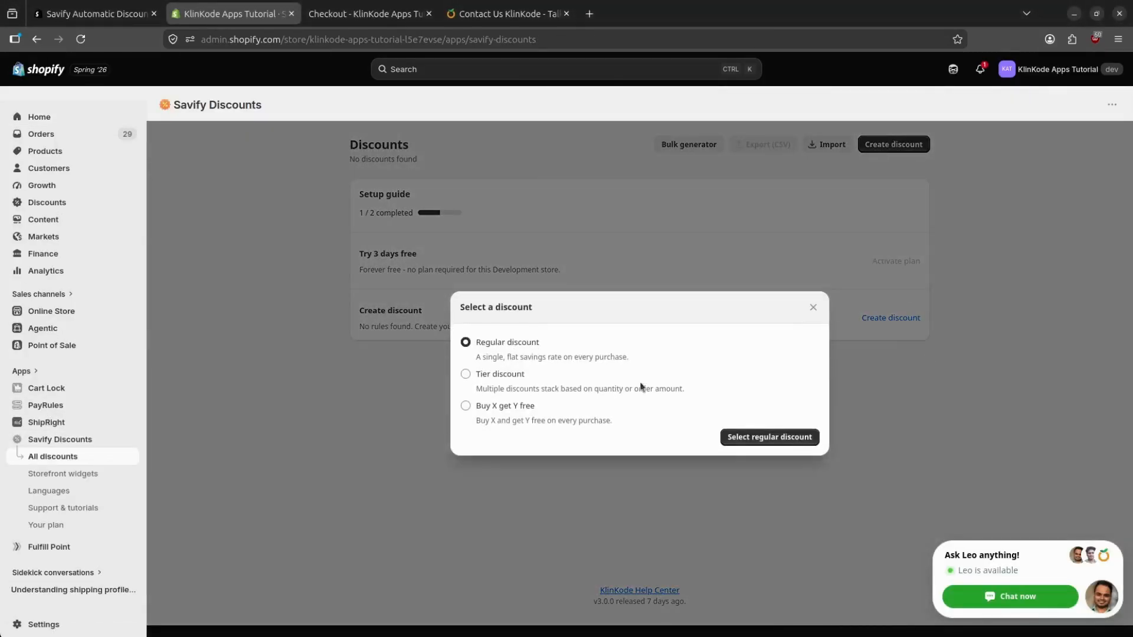
click(769, 437)
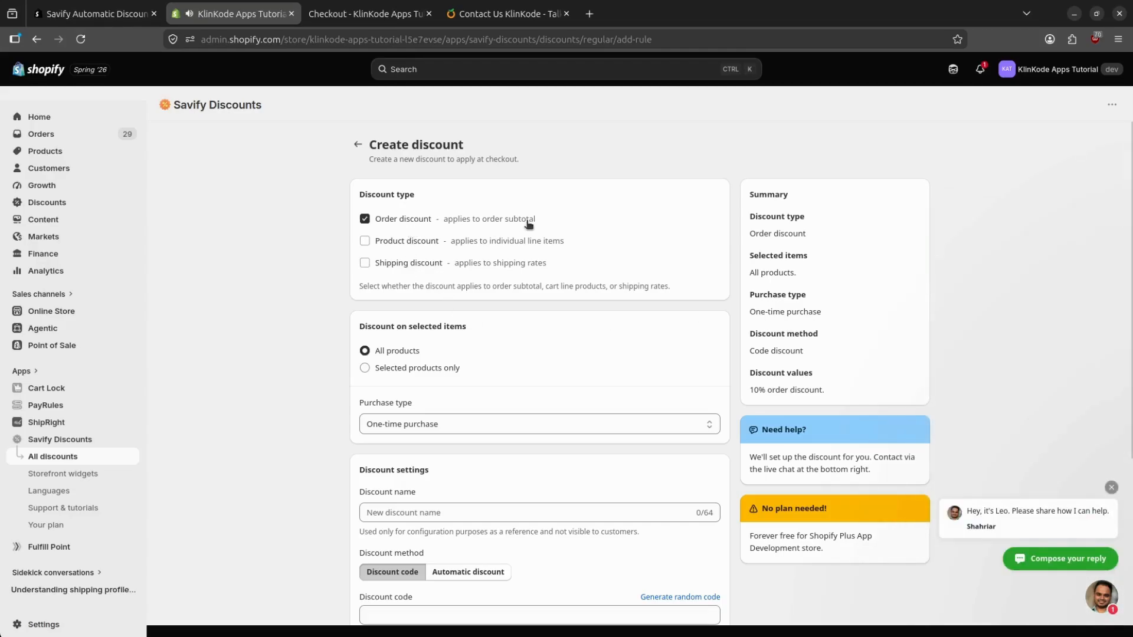
Set the discount type to Shipping discount instead of Product discount.
click(385, 242)
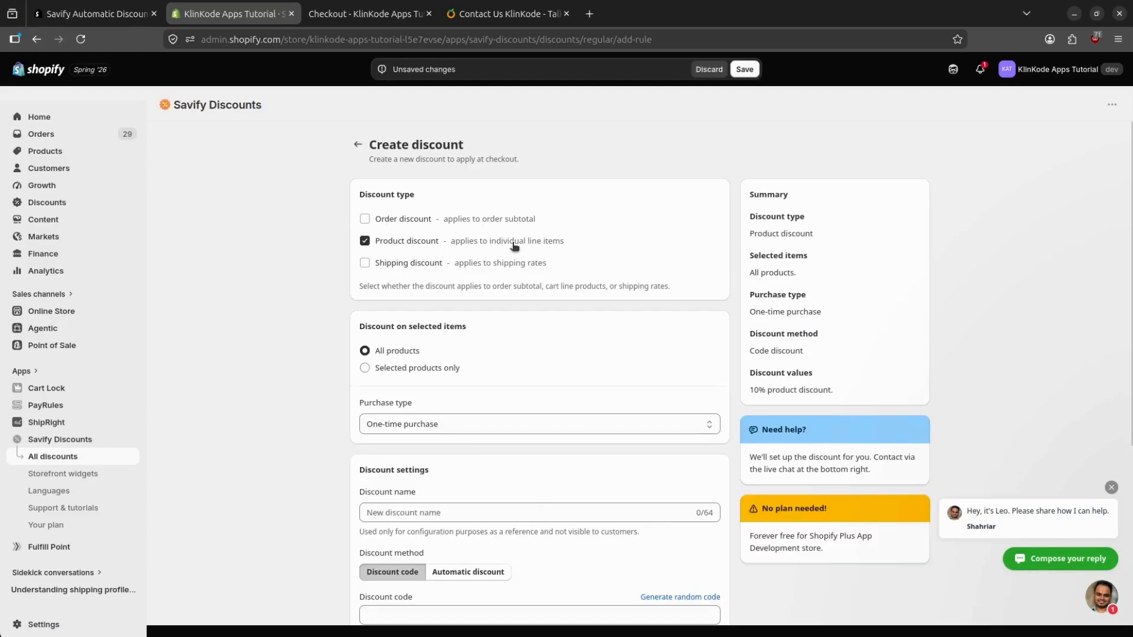
click(403, 244)
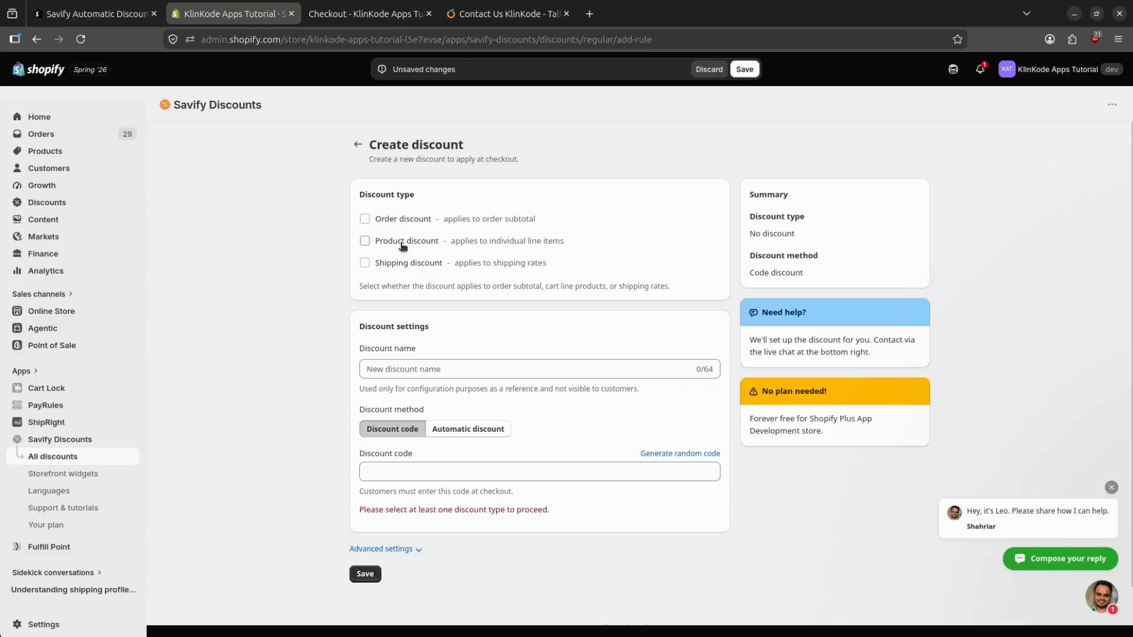
click(394, 263)
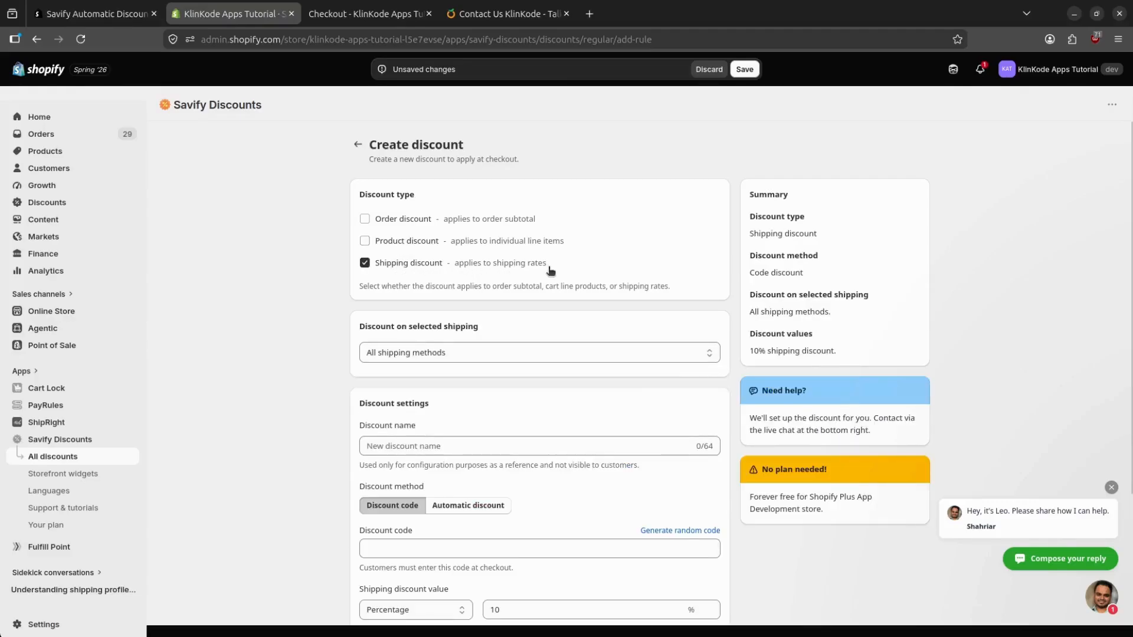
click(394, 243)
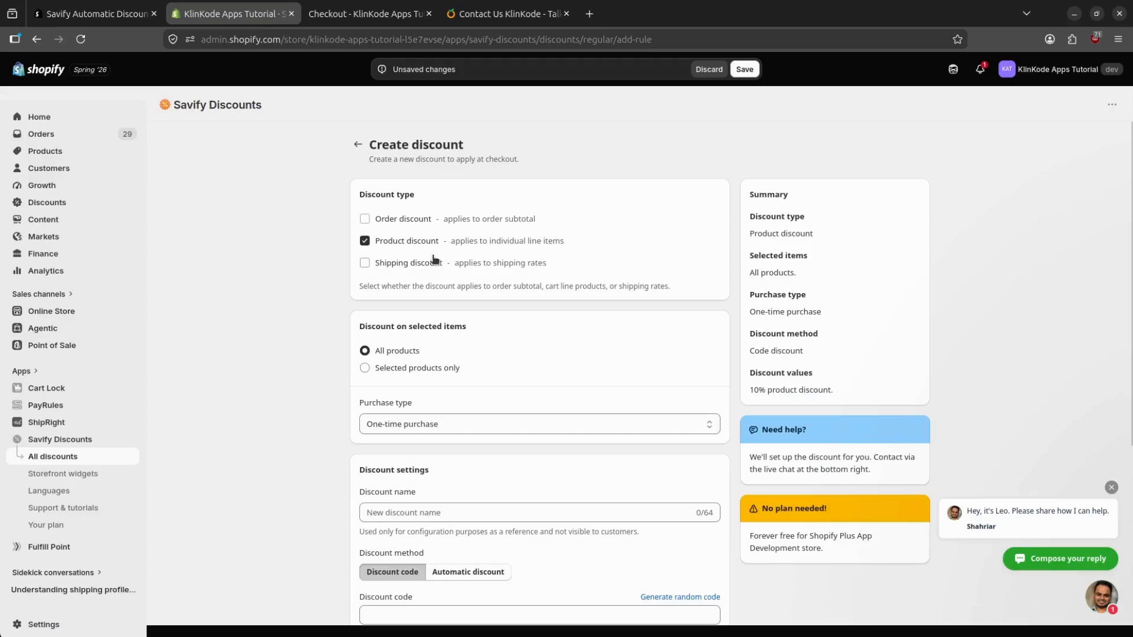
click(382, 264)
scroll(593, 330, down, 3)
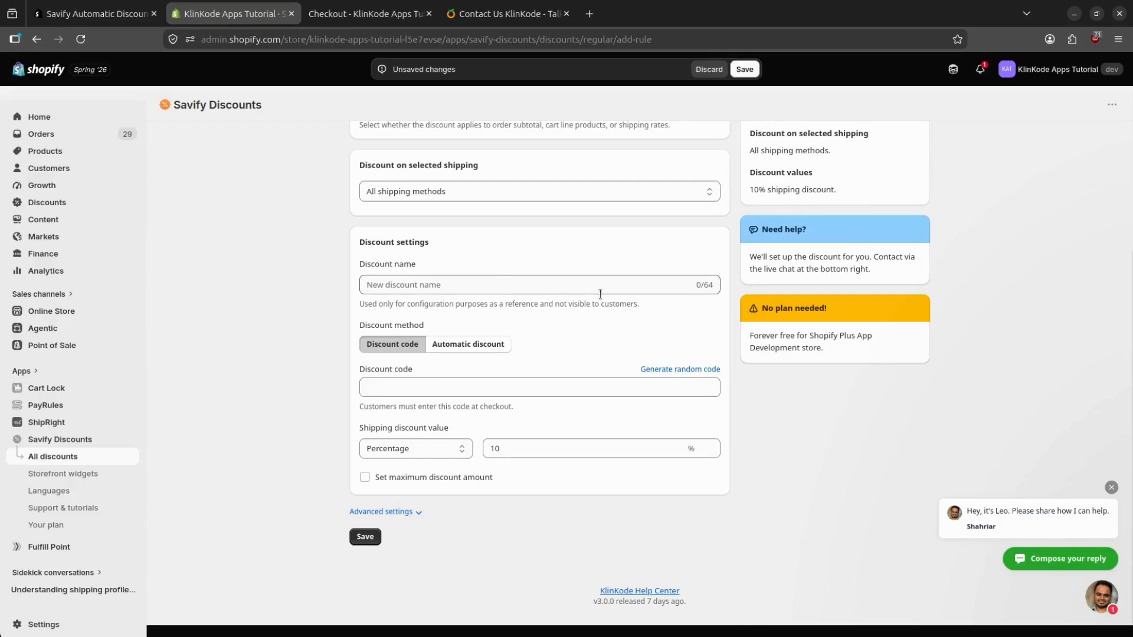
Limit the discount to shipping methods whose name contains 'Ground Advantage'.
click(446, 195)
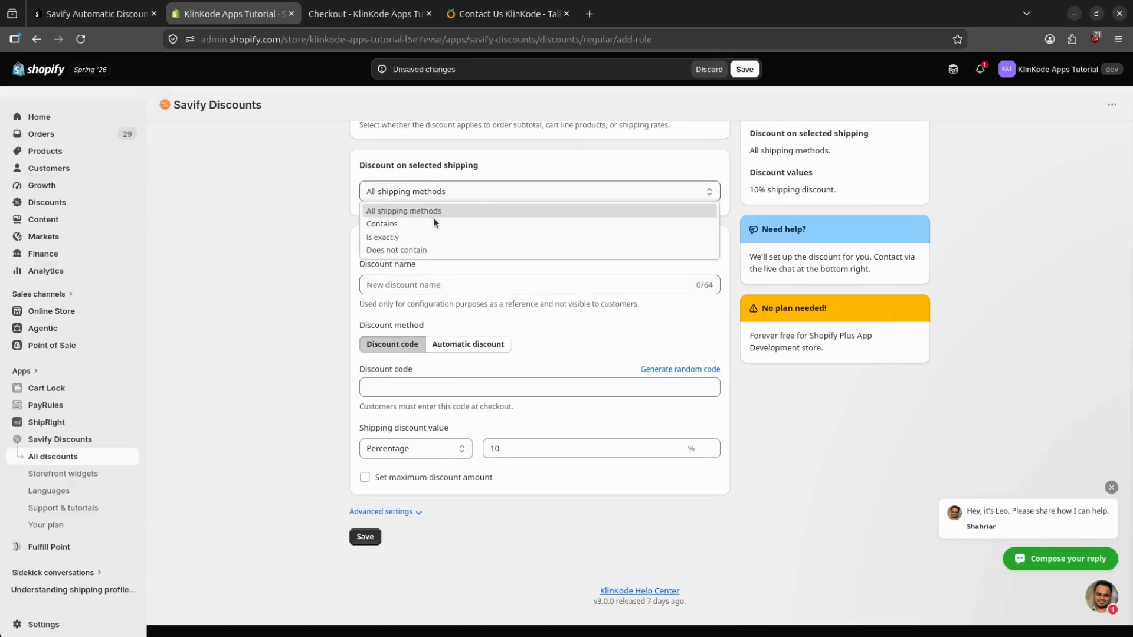
click(433, 219)
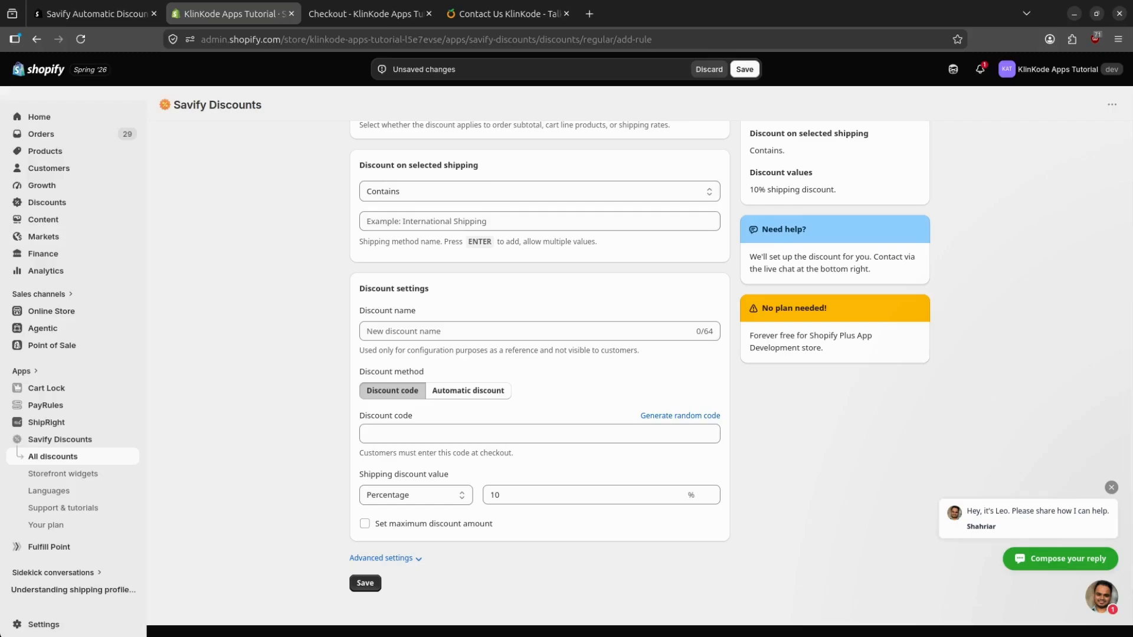
click(451, 222)
text(Ground Advantage)
key(Return)
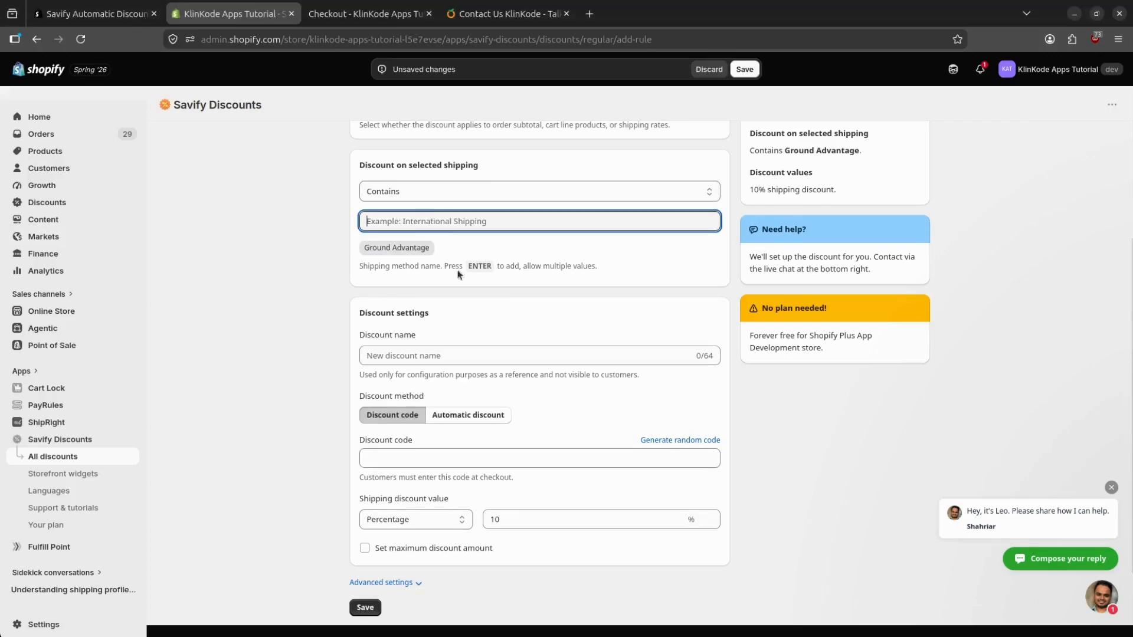
scroll(525, 264, down, 2)
Name it 'Manage Split Shipping Discount' and keep Discount code as the method.
click(413, 283)
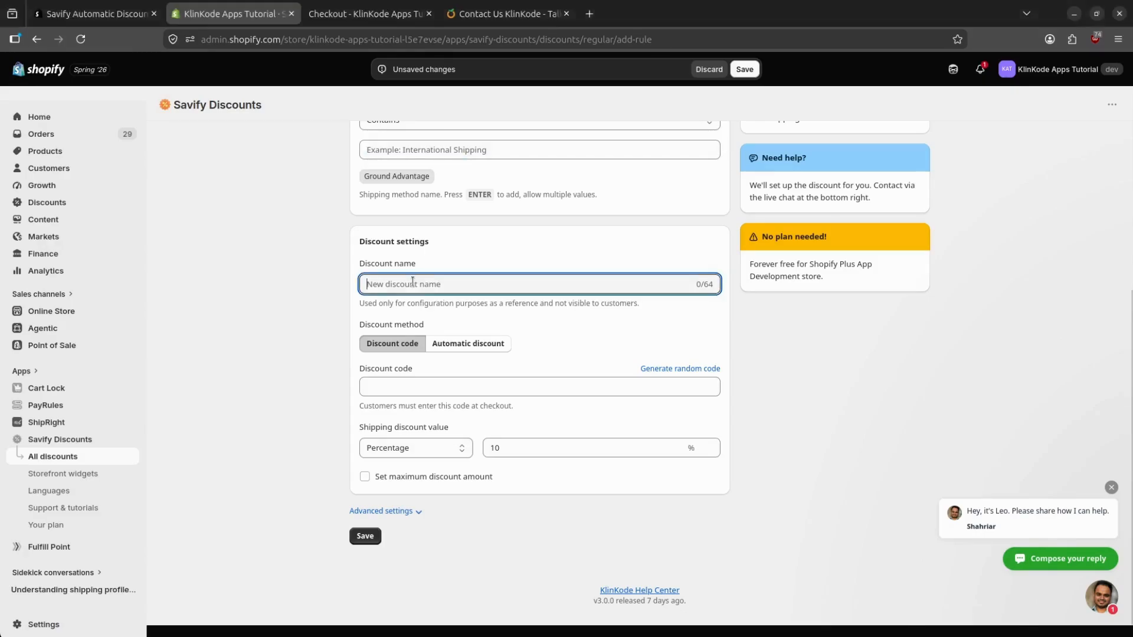
text(Manage Split Shipping Discount)
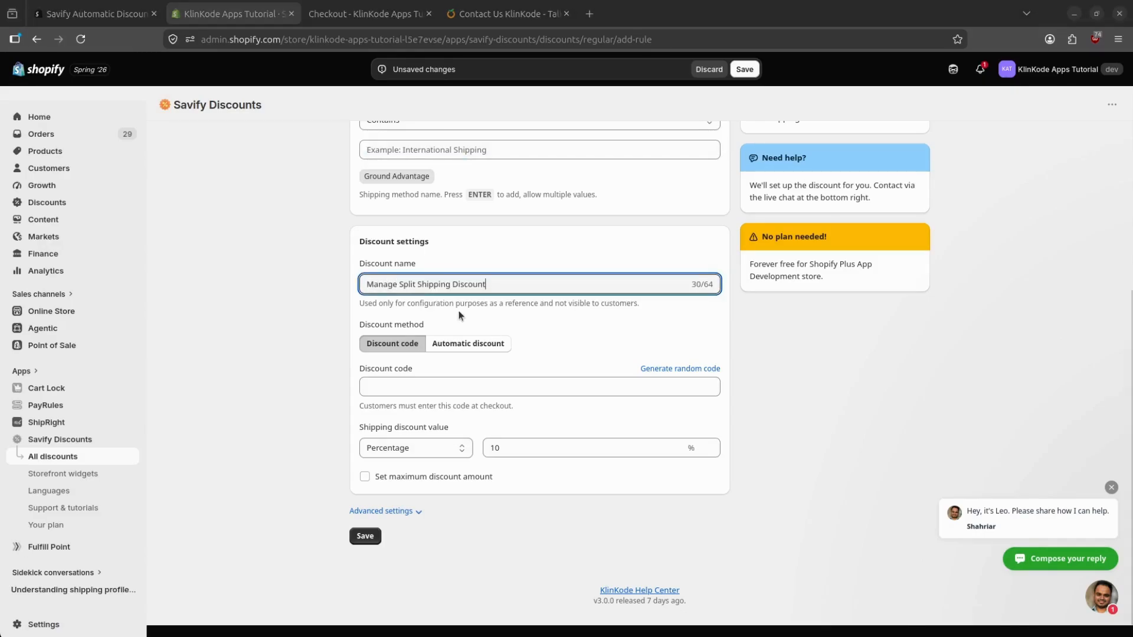
click(454, 347)
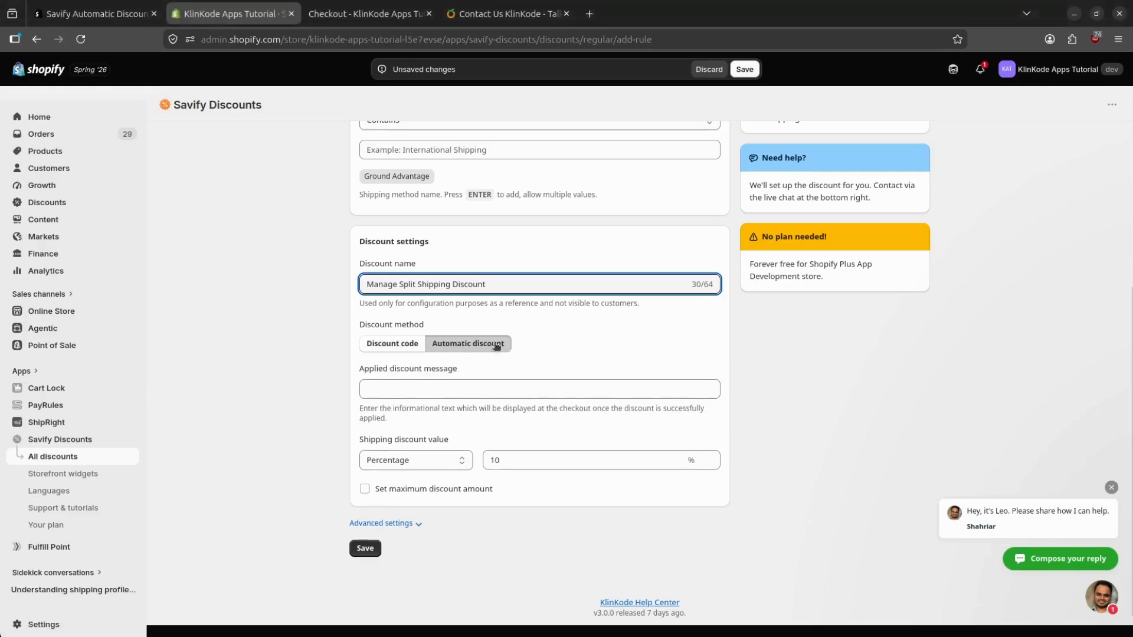
click(407, 348)
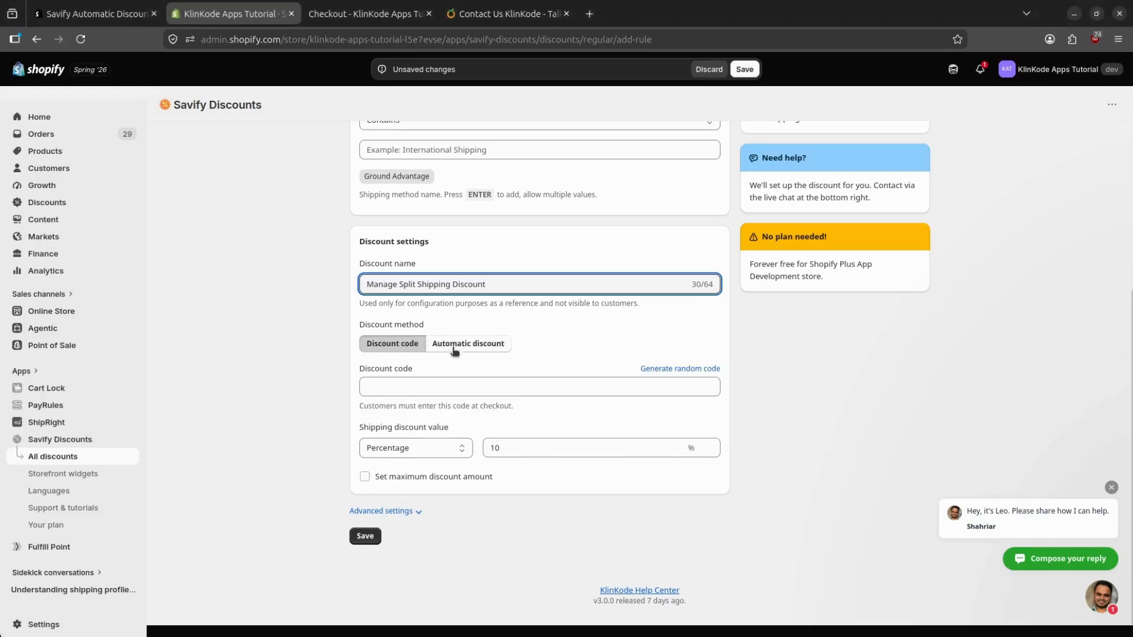
click(408, 390)
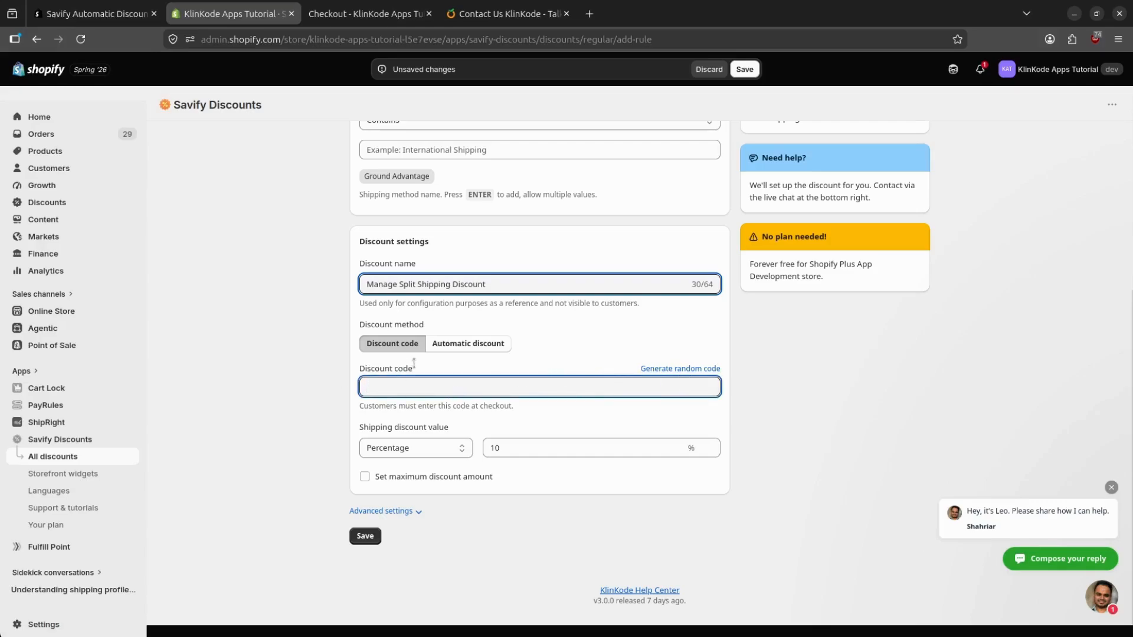
click(452, 348)
click(438, 396)
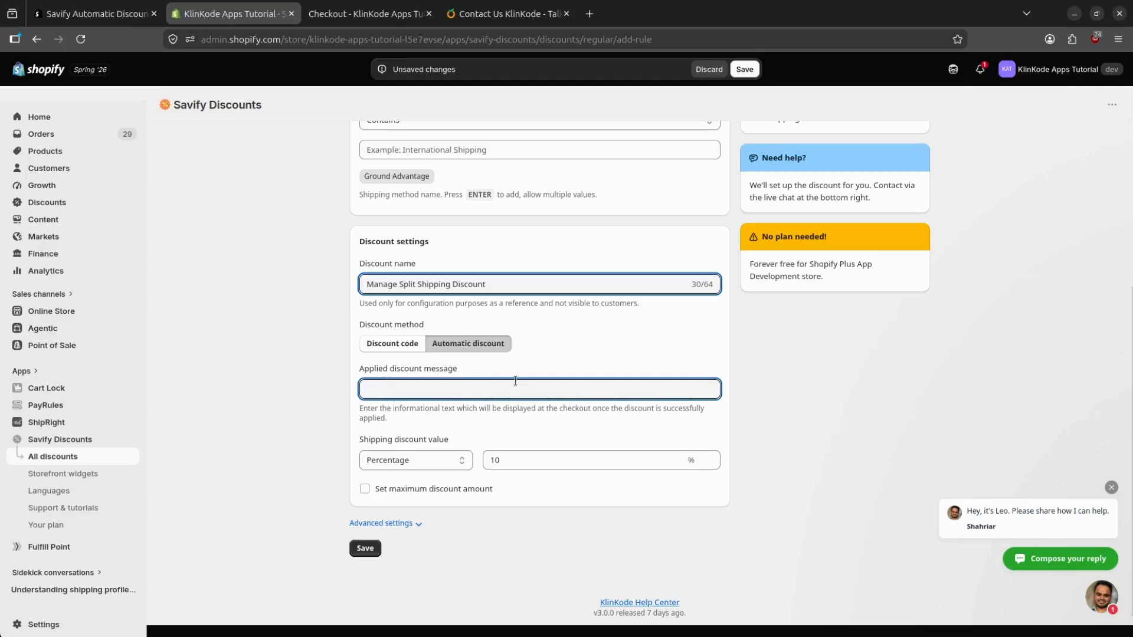
click(389, 347)
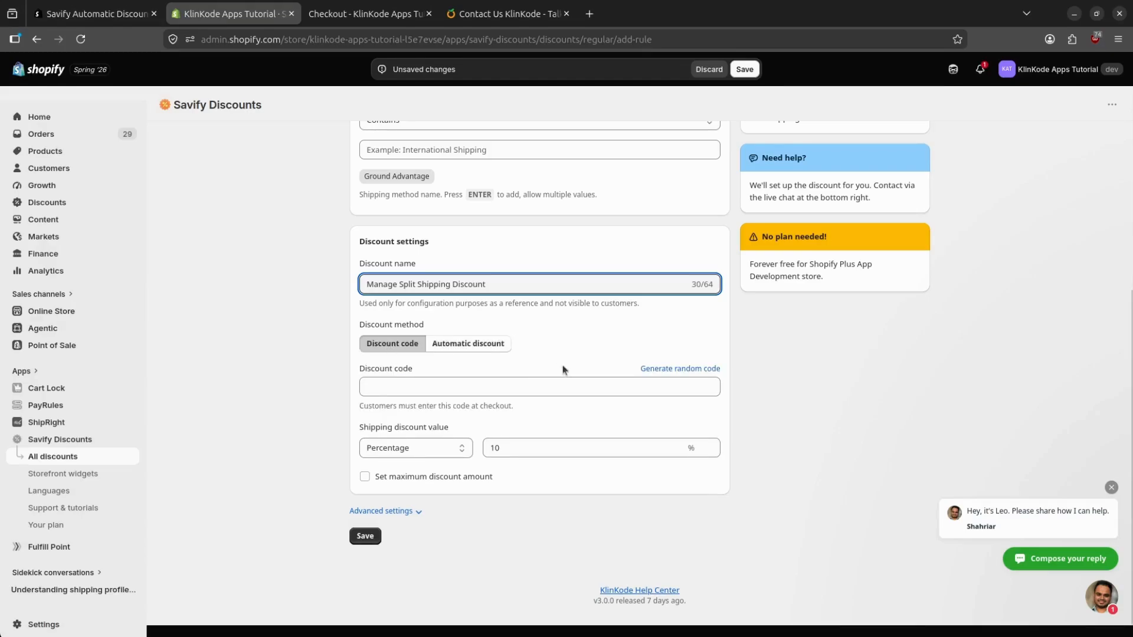
Generate a random code, set the value to 100 Percentage, and save the discount.
click(681, 370)
click(501, 447)
text(0)
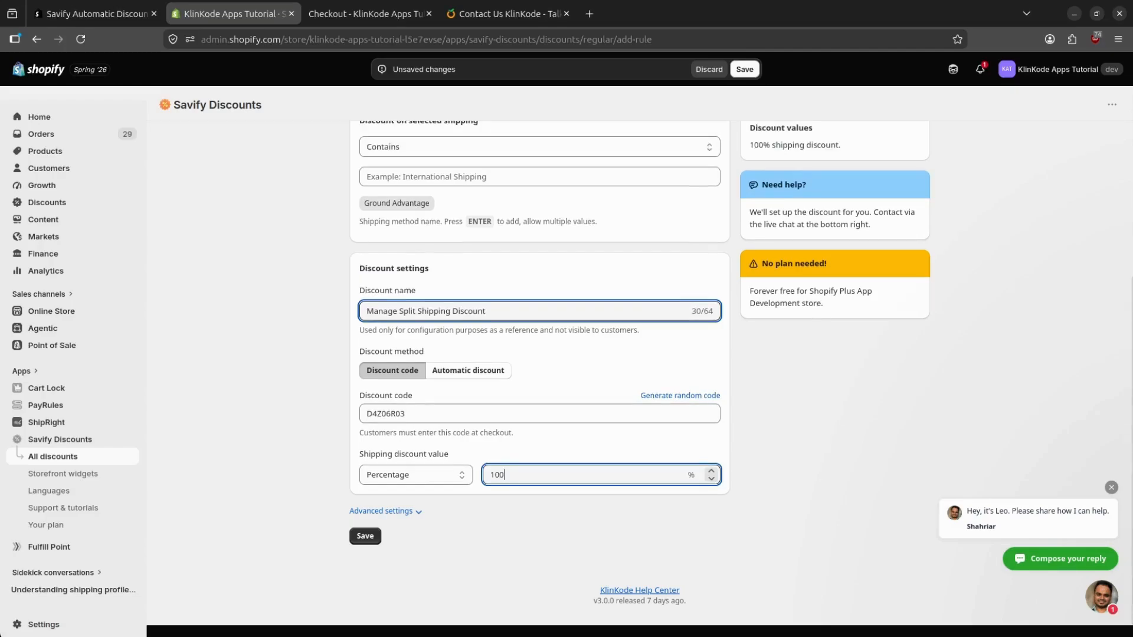
click(448, 477)
click(445, 556)
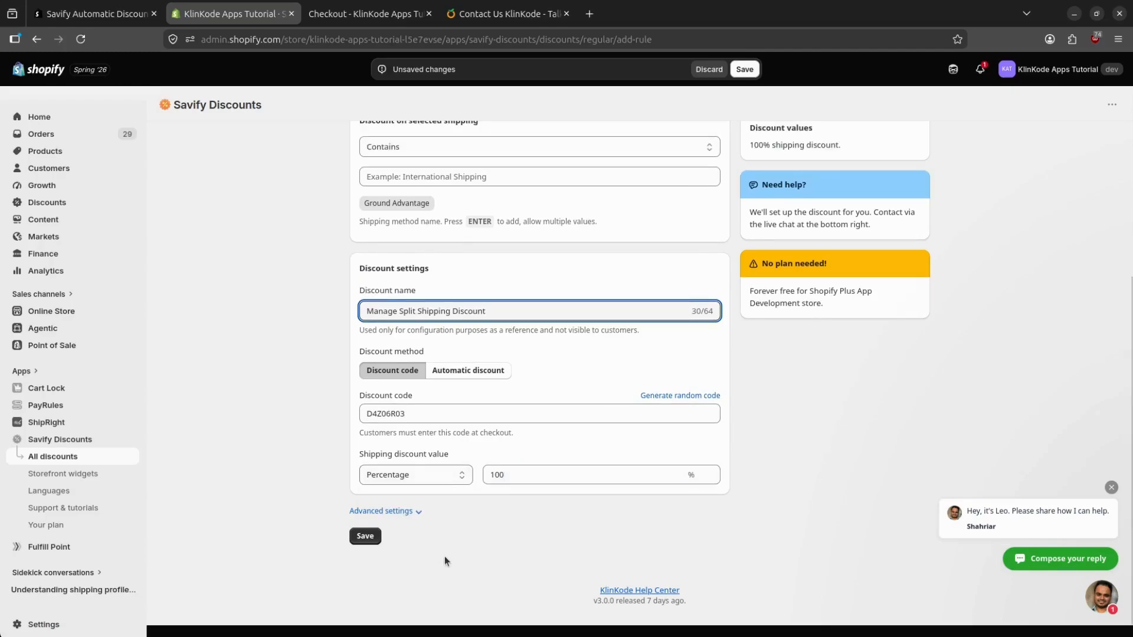
click(365, 535)
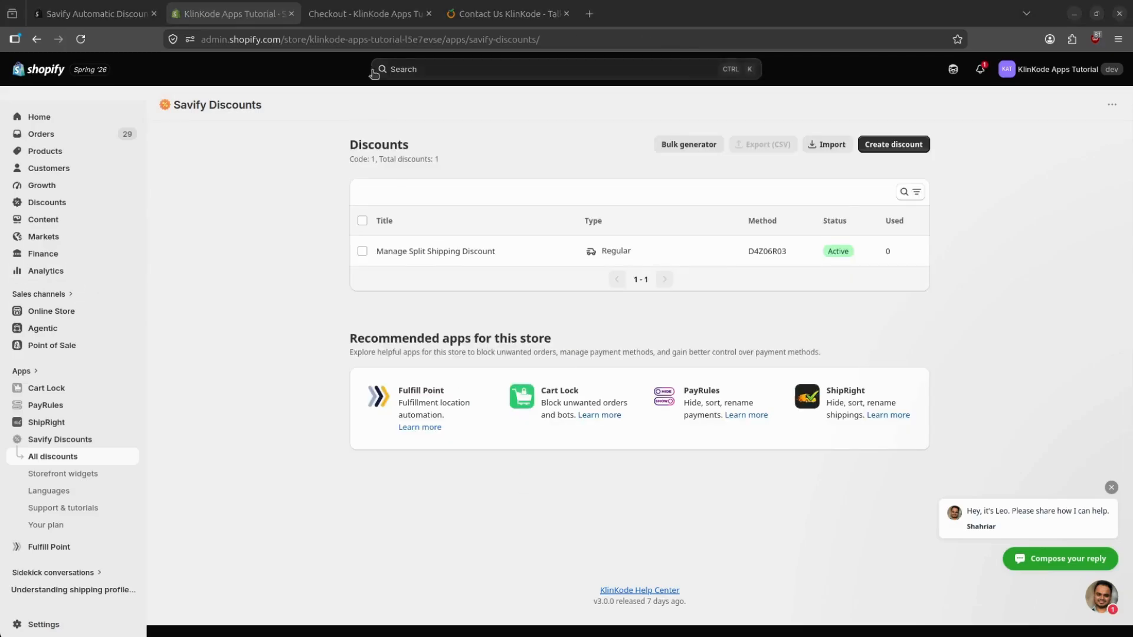
click(376, 21)
Apply the discount code at checkout and review each shipment's shipping options.
text(D4Z06R03)
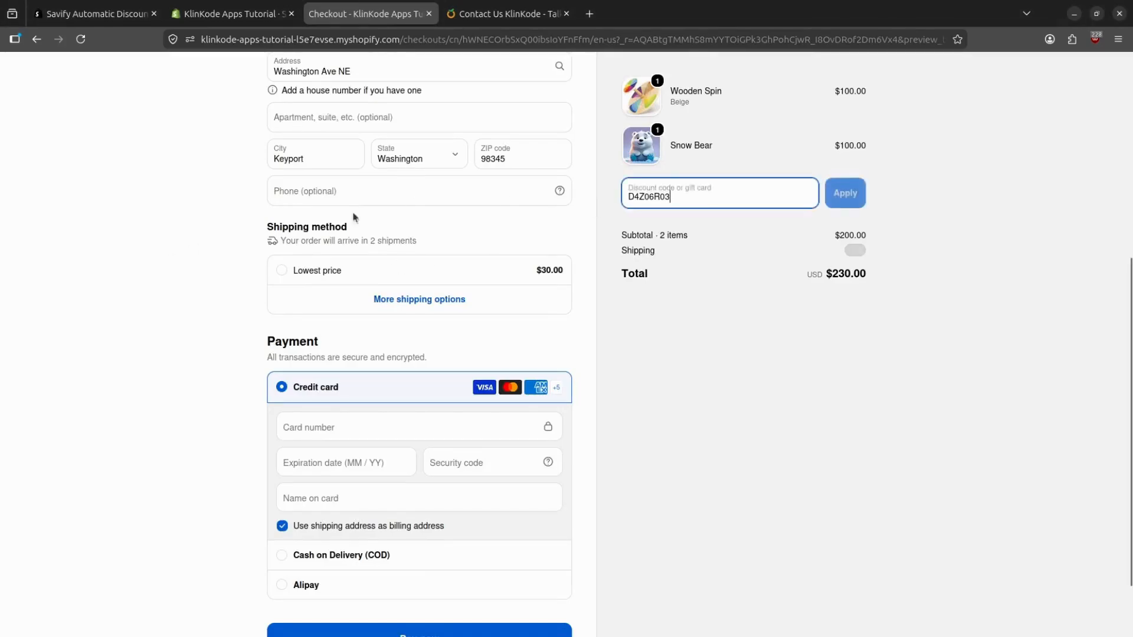
click(855, 194)
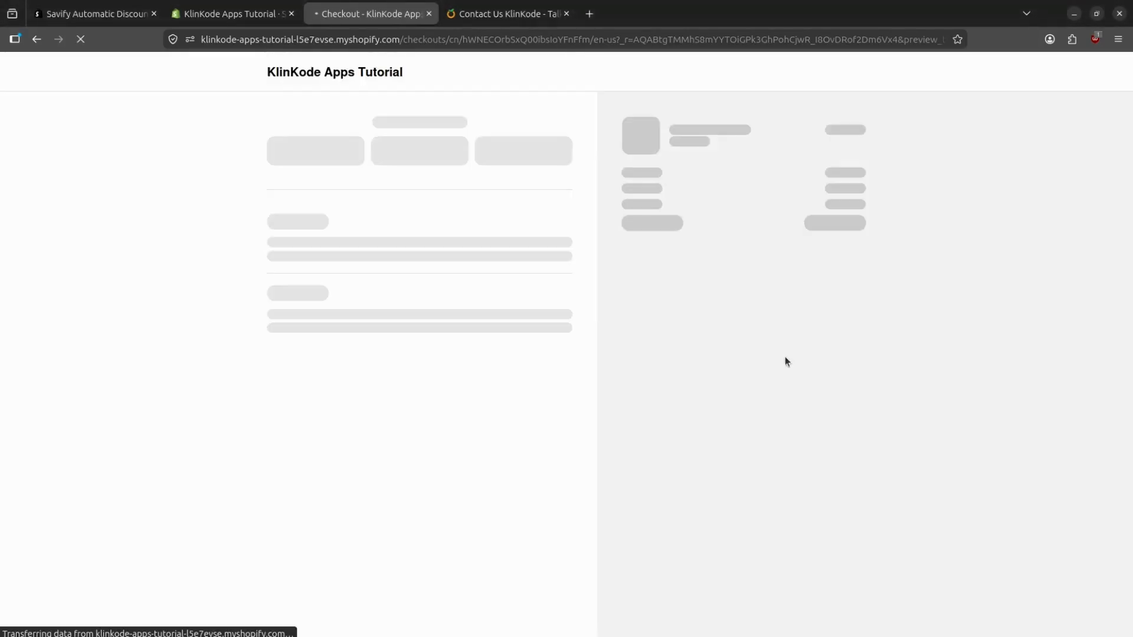
scroll(600, 286, down, 3)
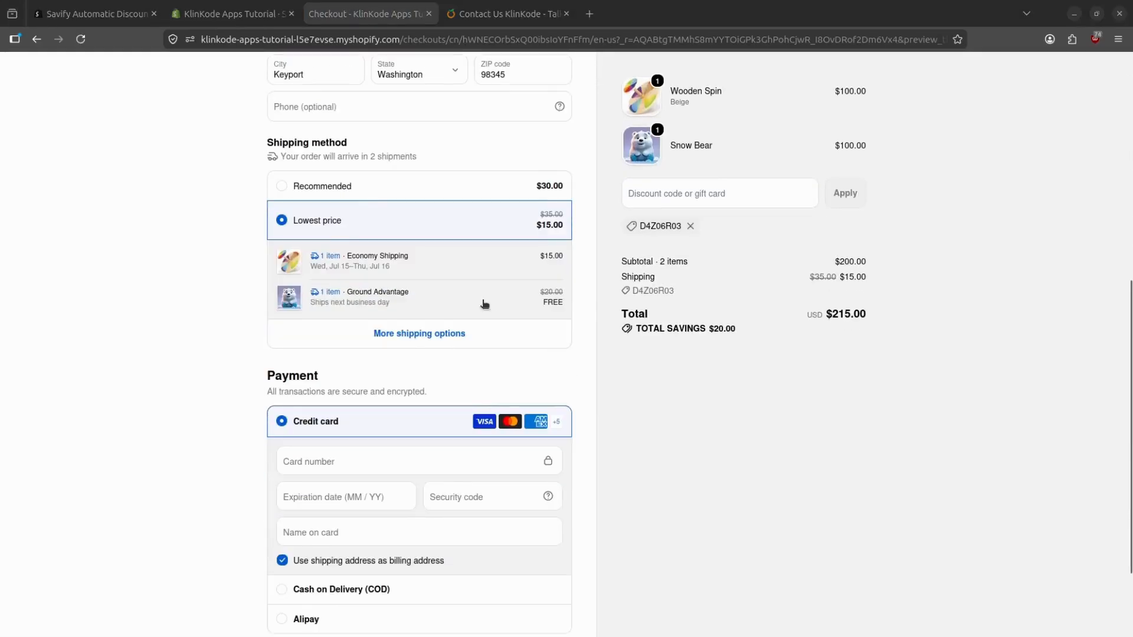
click(428, 331)
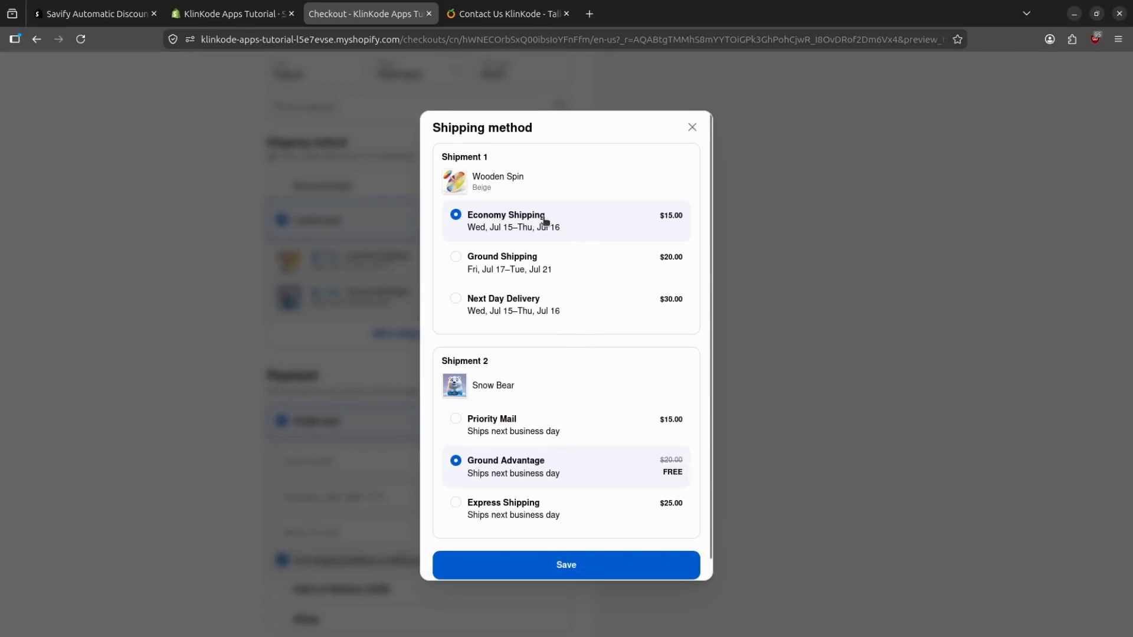
click(542, 564)
scroll(463, 273, up, 7)
Back on the admin discounts list, open the support chat and go to the KlinKode contact page.
click(249, 19)
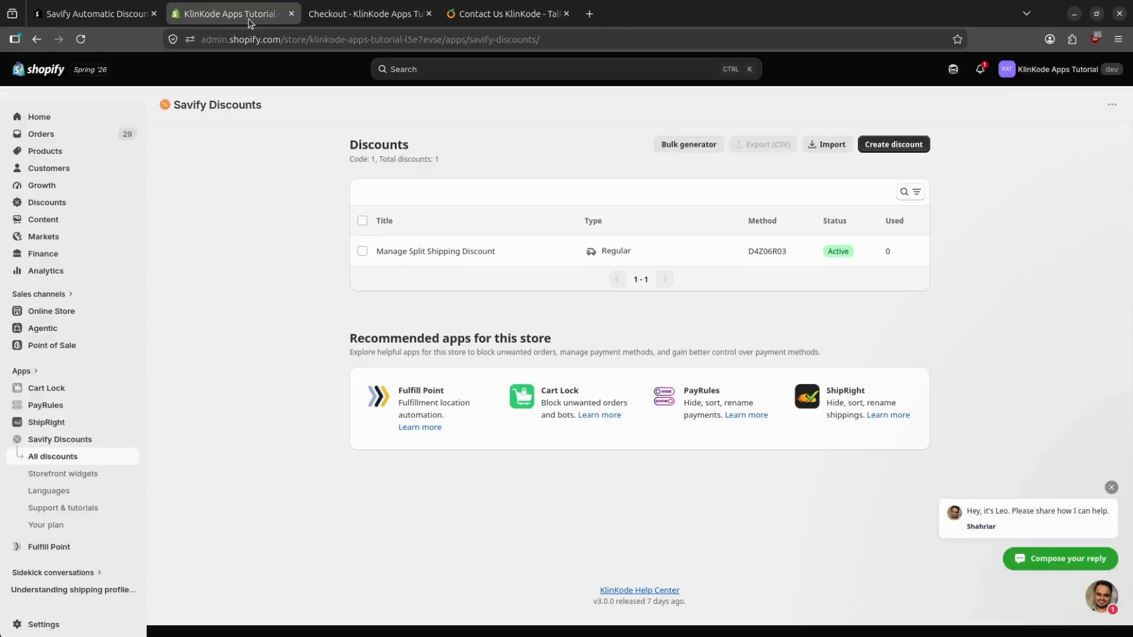
click(1107, 604)
click(502, 14)
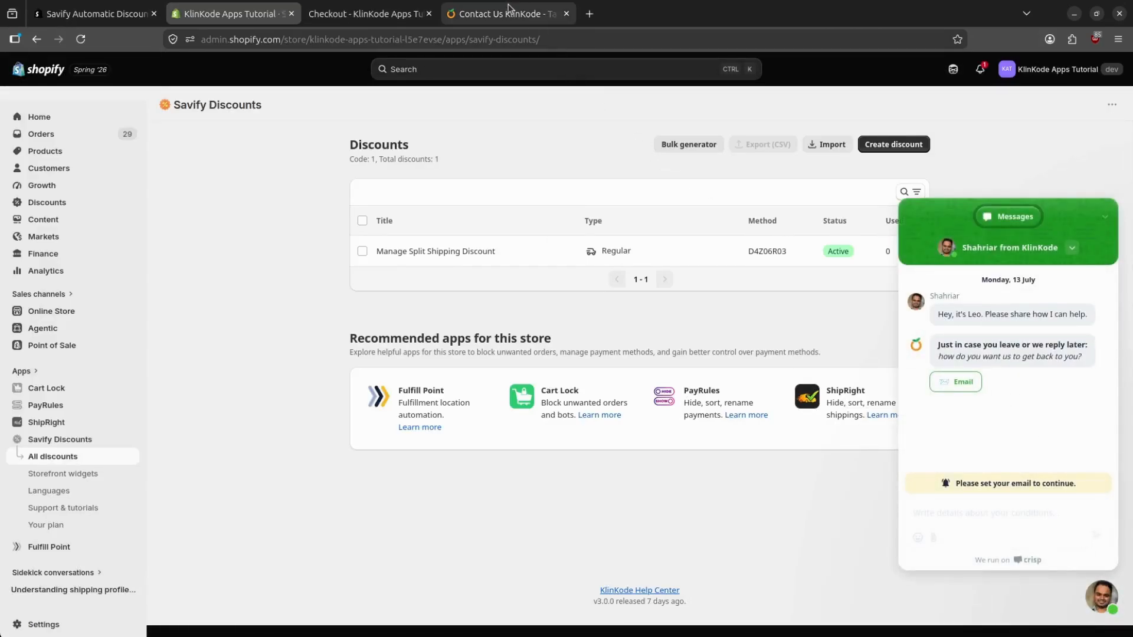